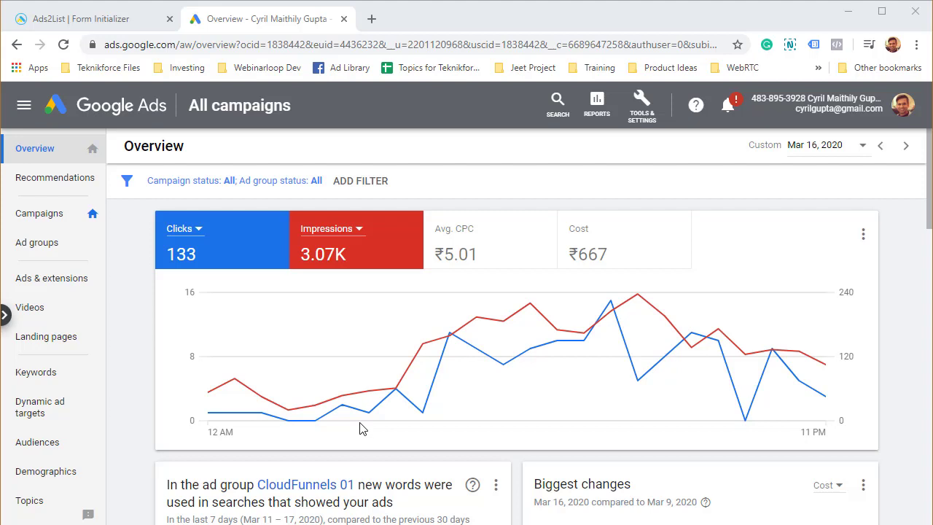
Step: Limit the account overview to search campaigns only
mouse_move(460, 343)
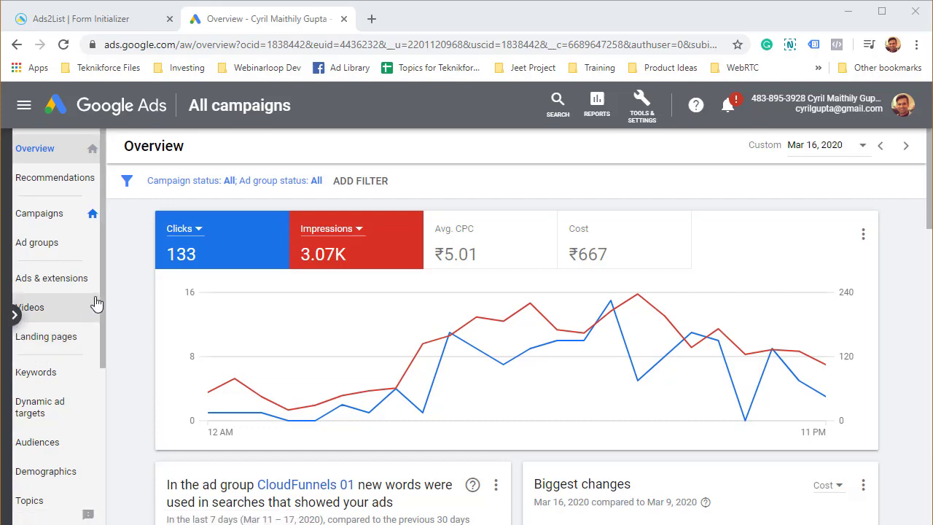
click(14, 314)
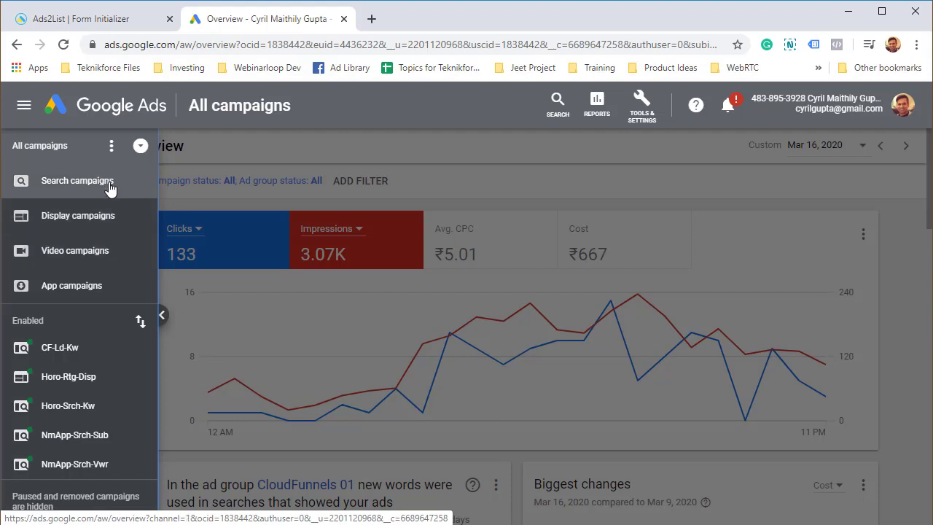
click(110, 187)
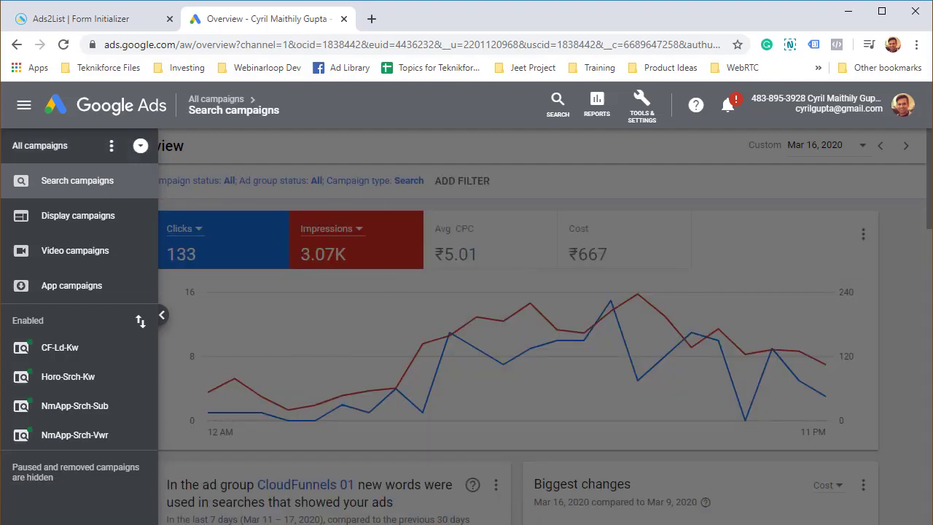
click(412, 242)
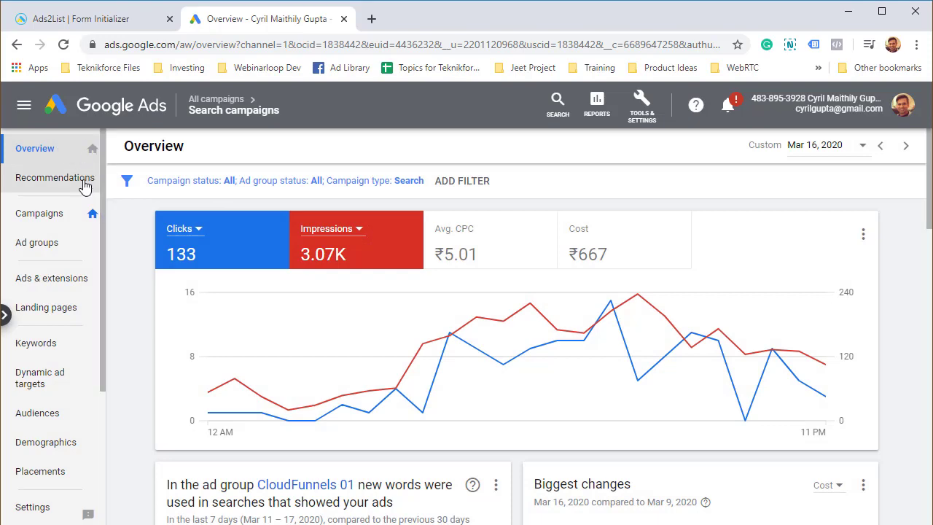
Step: Open the search campaigns list and start creating a new campaign
click(64, 218)
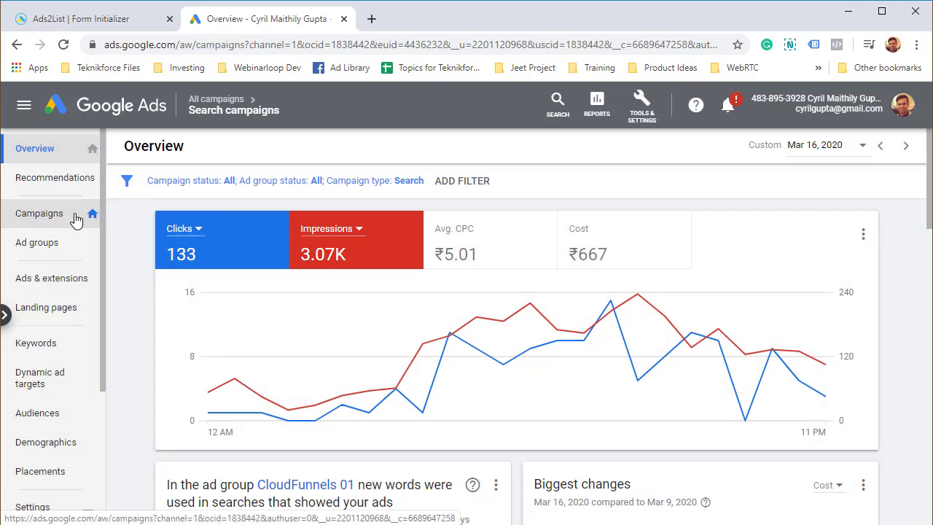
click(123, 186)
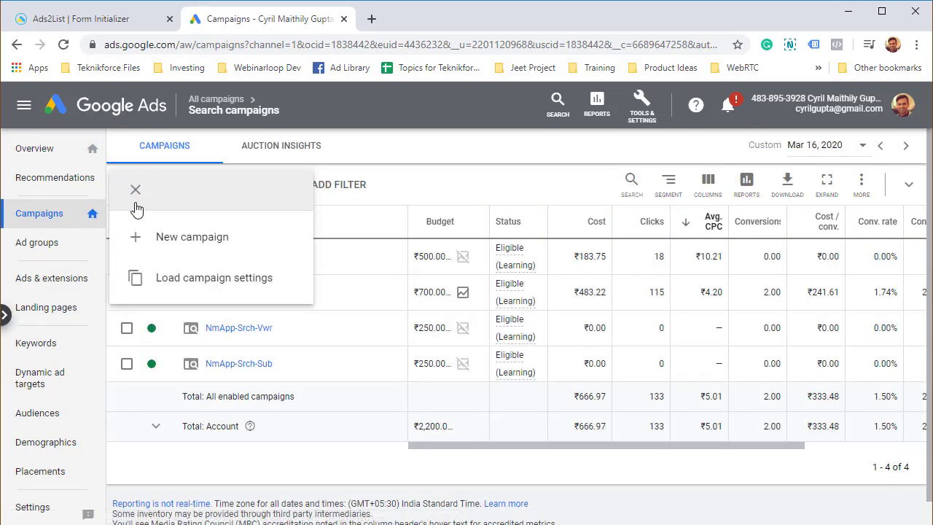
click(183, 257)
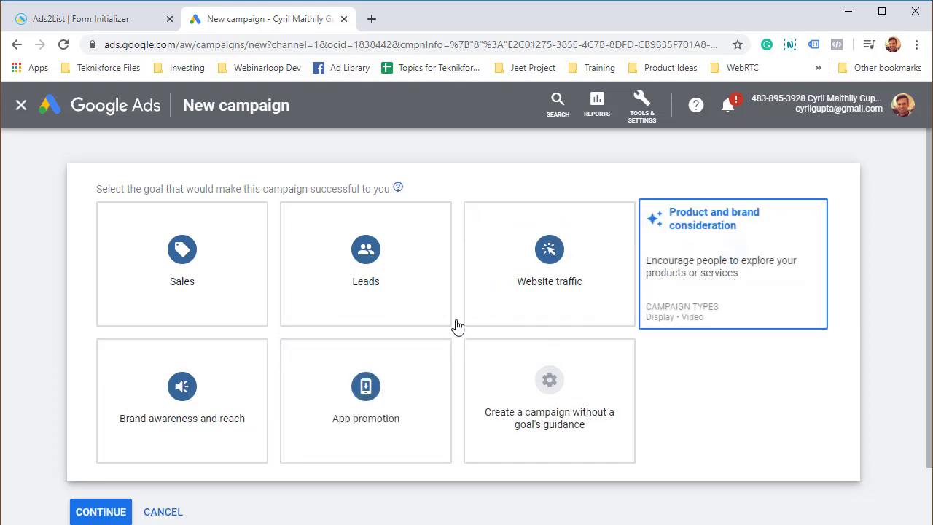
Step: Choose Leads as the new campaign's goal and Search as its campaign type
click(405, 290)
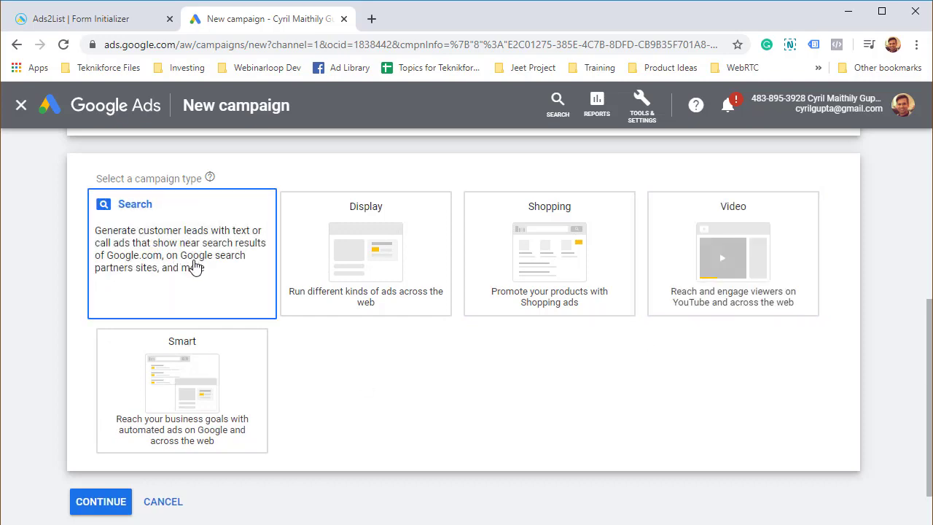
scroll(277, 313, up, 4)
scroll(277, 313, down, 2)
scroll(277, 313, down, 2)
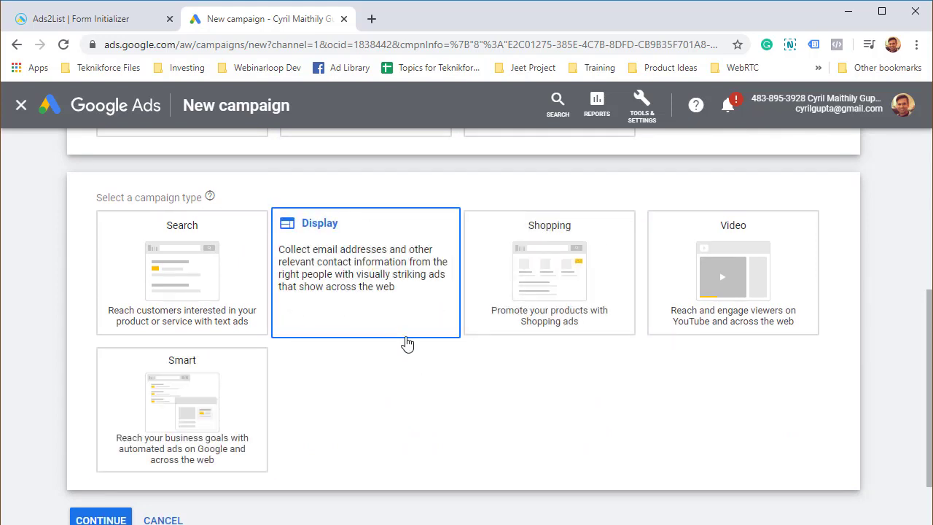
click(195, 284)
Step: Select lead form submissions as the way to reach the goal and continue to the campaign settings
scroll(211, 292, down, 3)
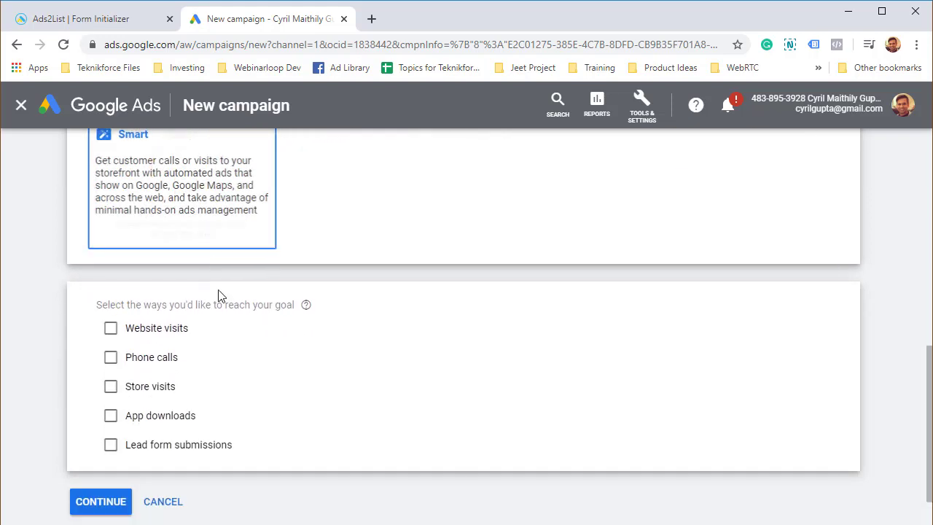
scroll(229, 377, down, 1)
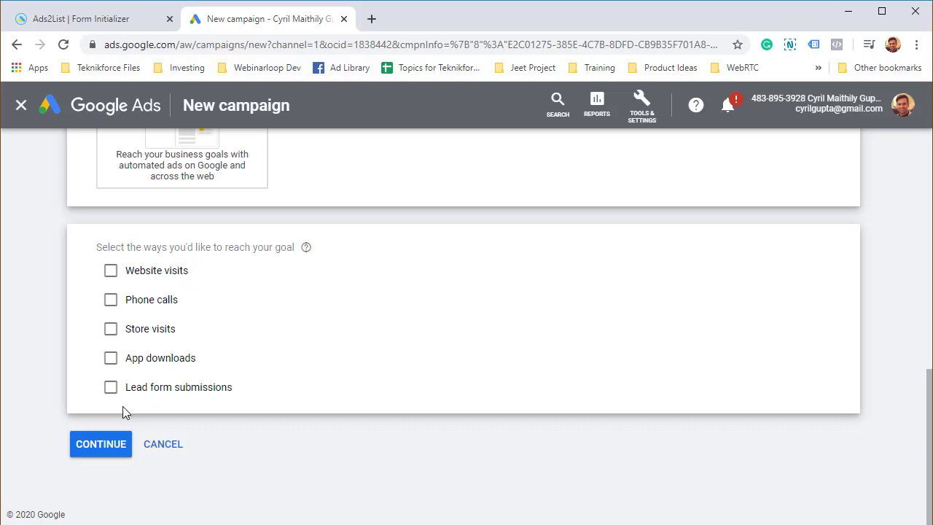
click(111, 388)
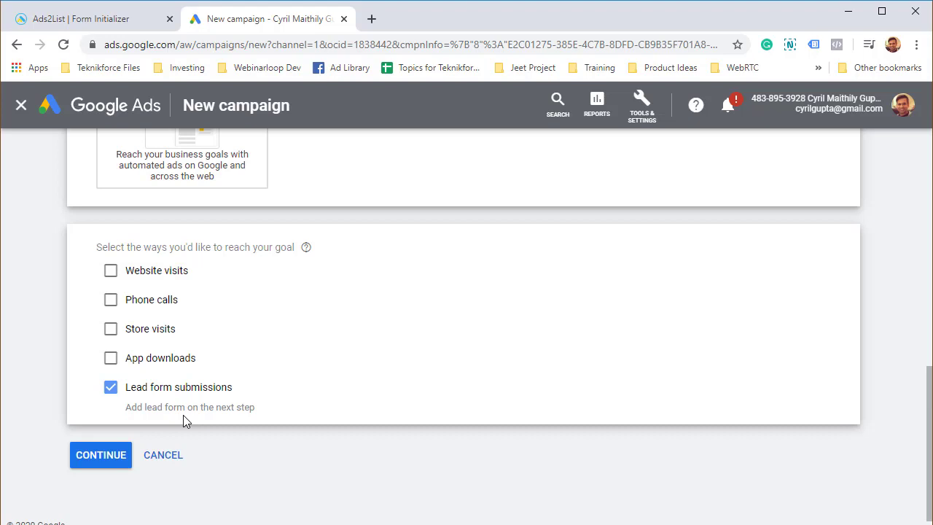
click(85, 458)
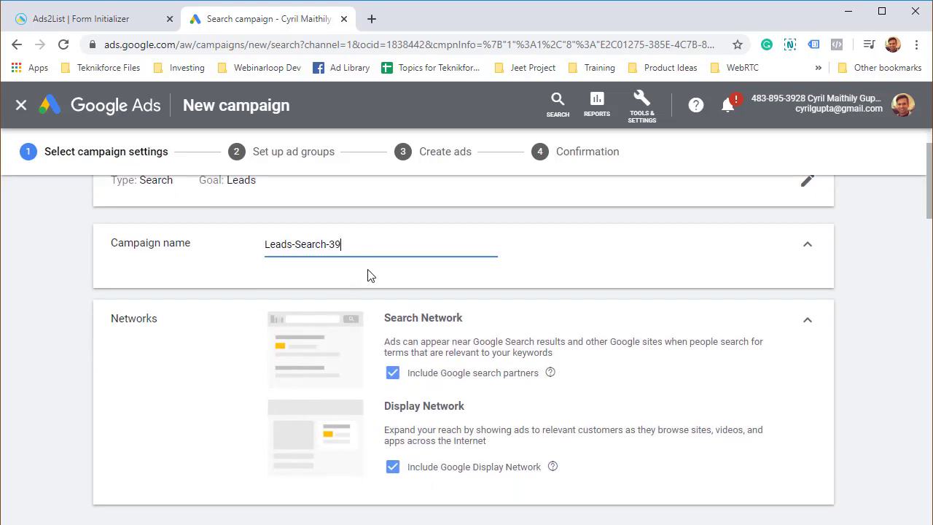
Step: Review the campaign's network, location and language settings and expand its audience options
scroll(357, 332, down, 2)
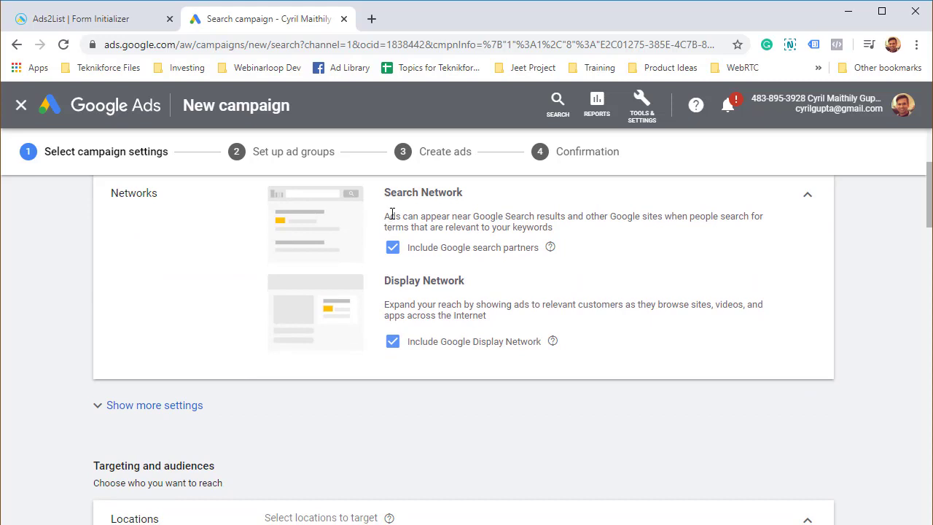
drag(401, 217, 491, 250)
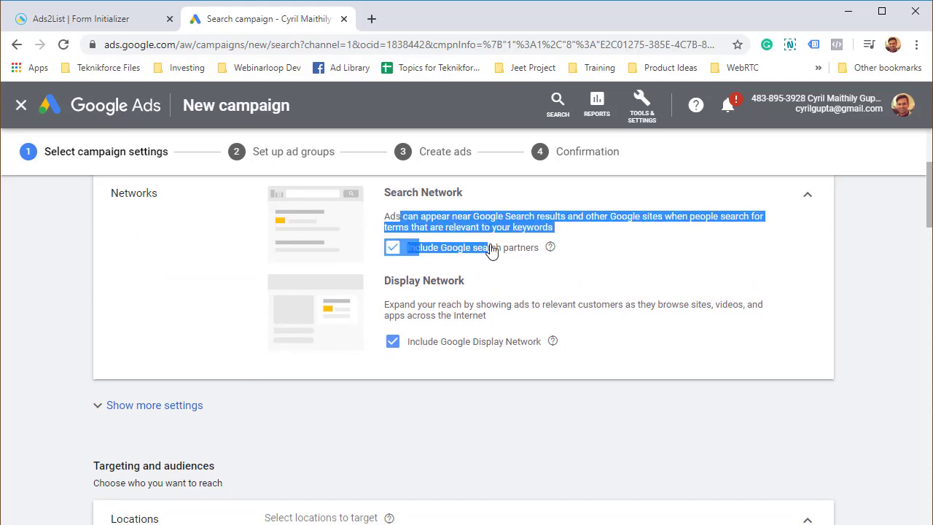
click(469, 318)
drag(469, 315, 416, 387)
scroll(417, 387, down, 3)
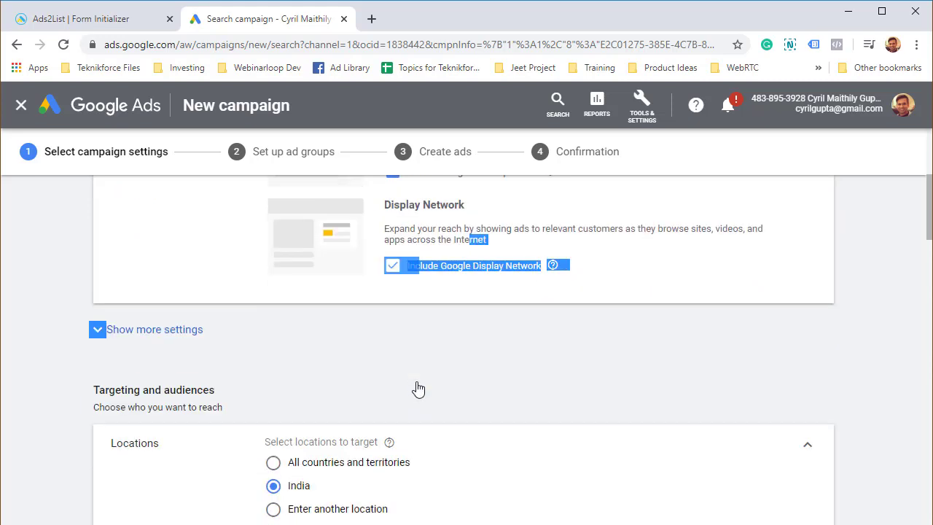
click(488, 318)
scroll(271, 393, down, 2)
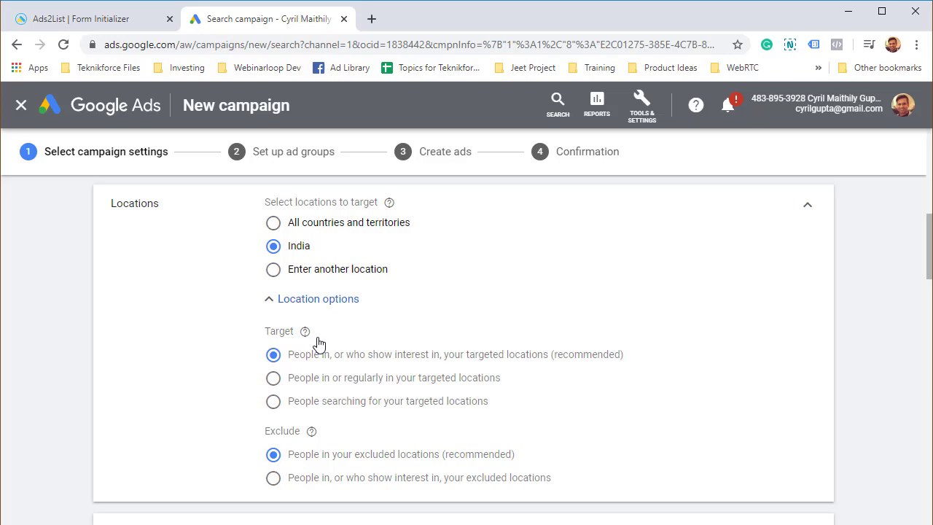
scroll(279, 337, down, 1)
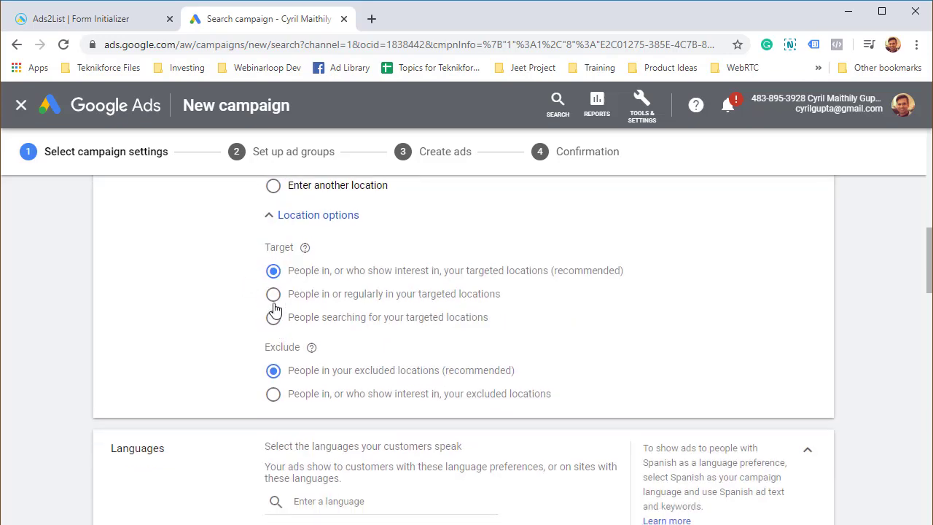
scroll(274, 309, down, 5)
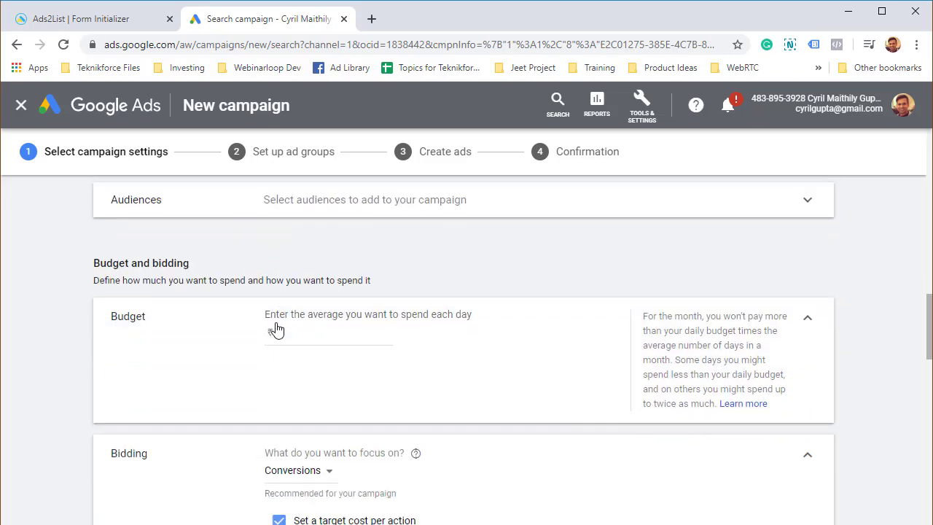
scroll(277, 328, up, 1)
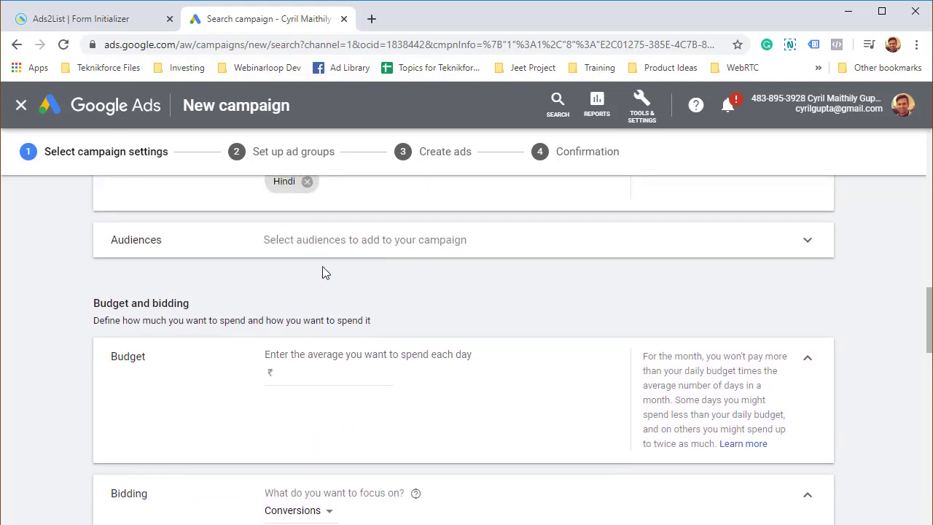
click(350, 257)
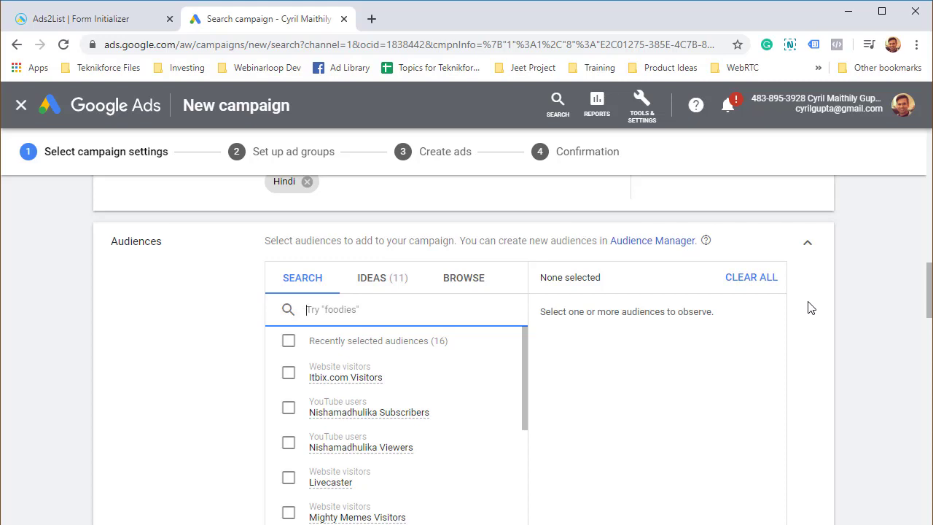
Step: Set the campaign's average daily budget to ₹1000
scroll(713, 477, down, 5)
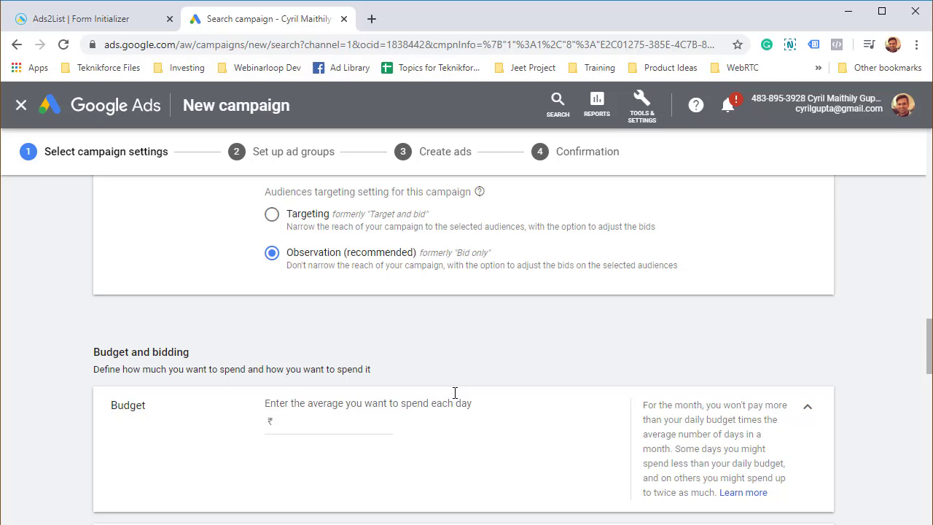
scroll(437, 393, down, 2)
click(345, 323)
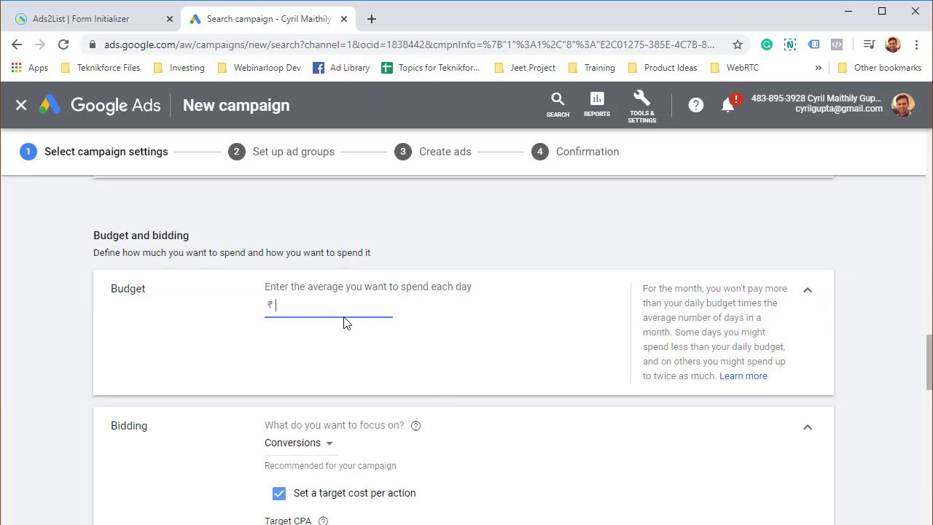
text(1000)
Step: Choose Conversions as the focus of the campaign's bidding
scroll(345, 323, down, 3)
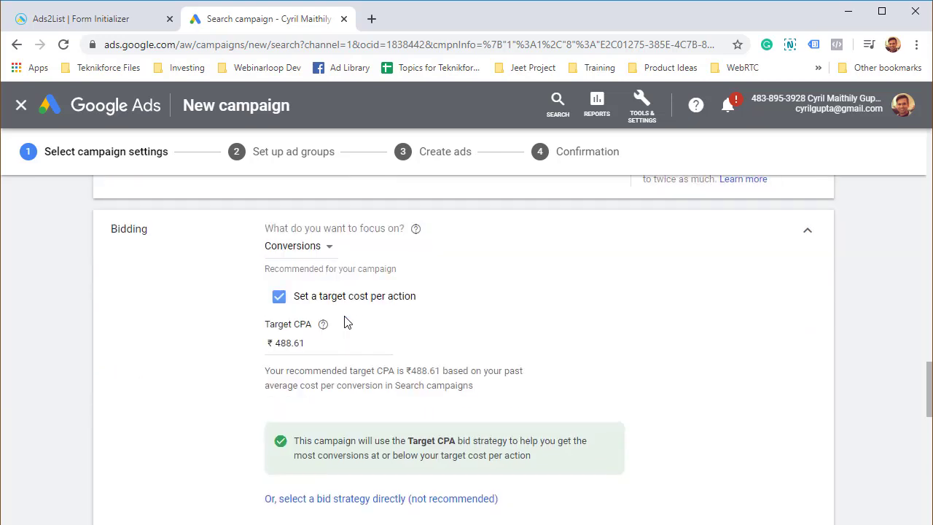
click(328, 250)
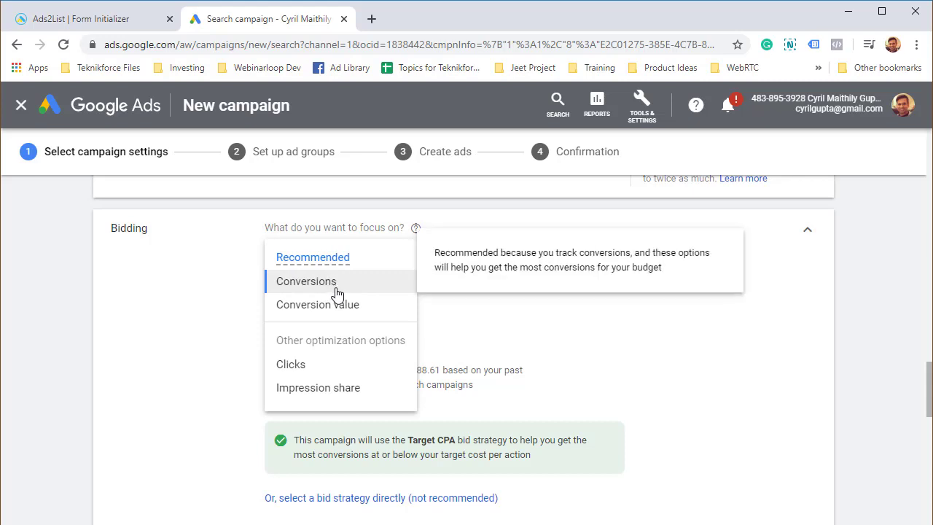
click(337, 293)
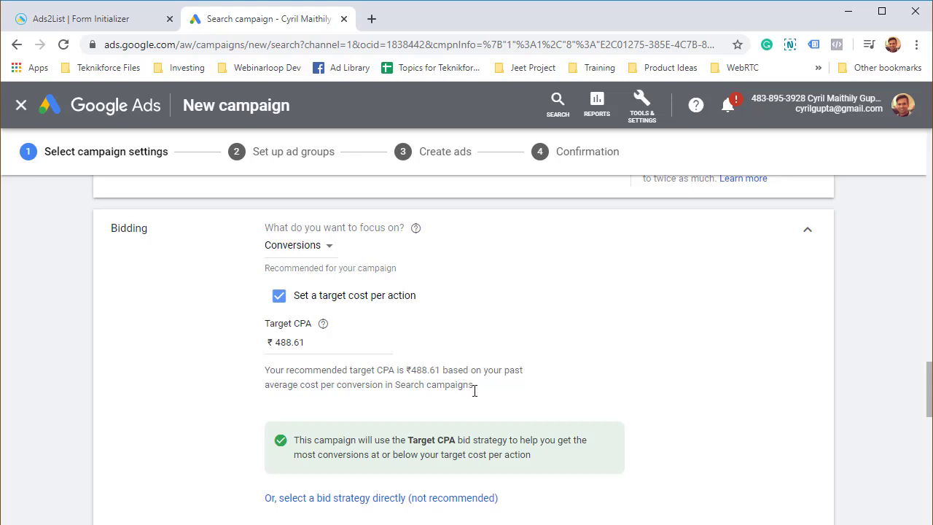
Step: Start a new lead form extension for the campaign and look over its call-to-action and form fields
scroll(351, 370, down, 1)
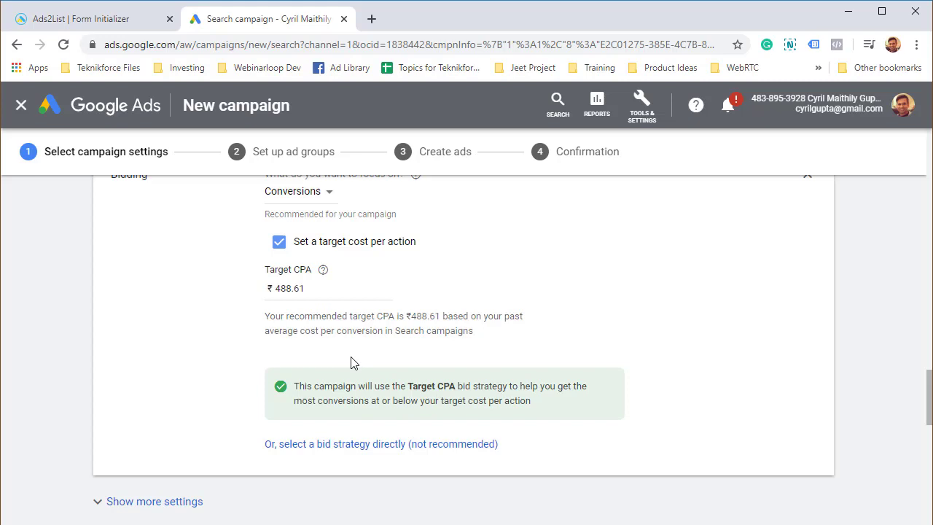
scroll(352, 362, down, 3)
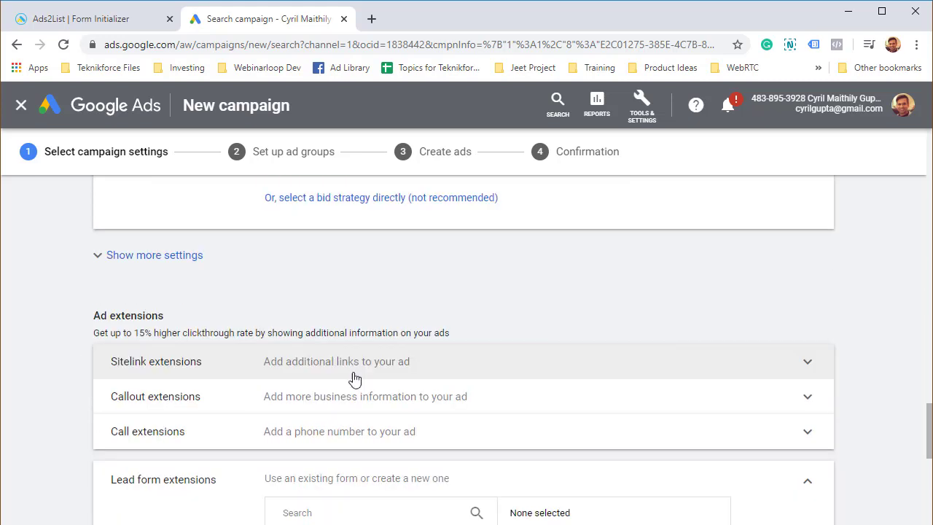
scroll(350, 377, down, 2)
scroll(342, 379, down, 1)
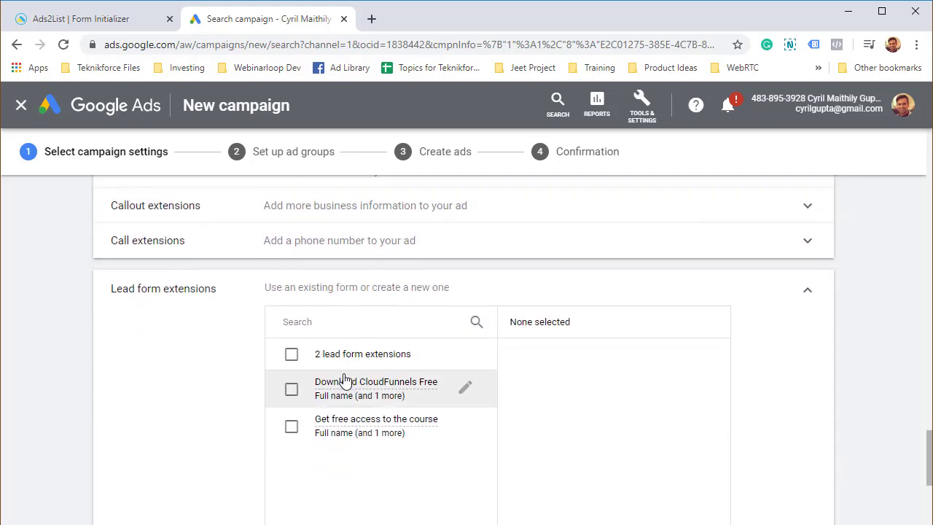
scroll(370, 406, down, 1)
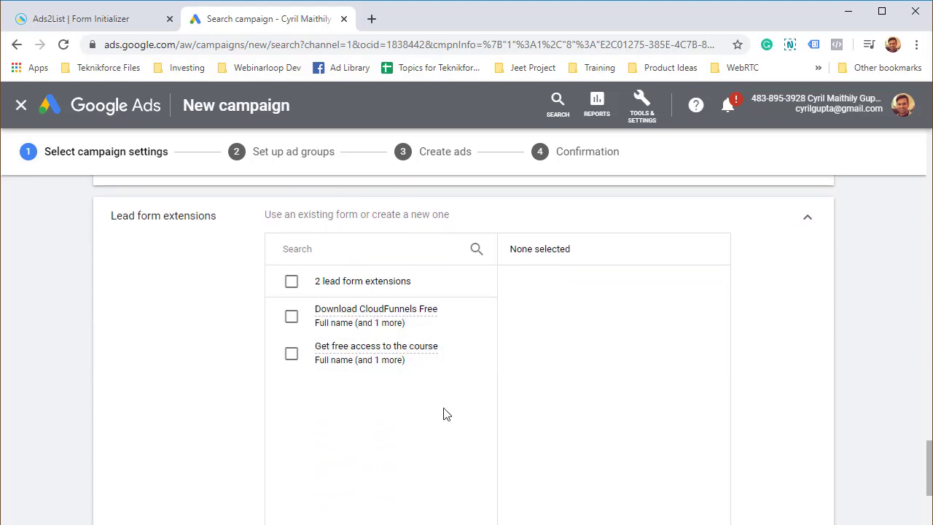
scroll(406, 420, down, 2)
scroll(404, 419, up, 2)
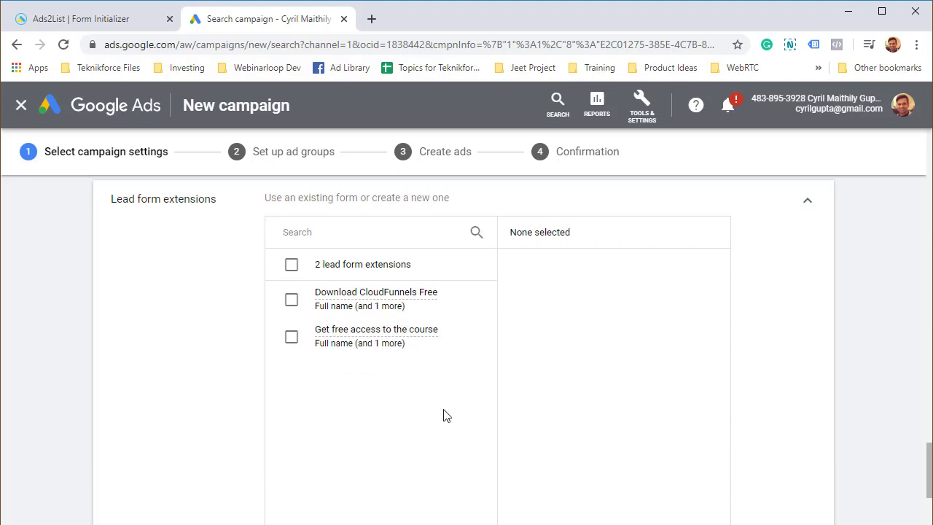
scroll(446, 417, down, 2)
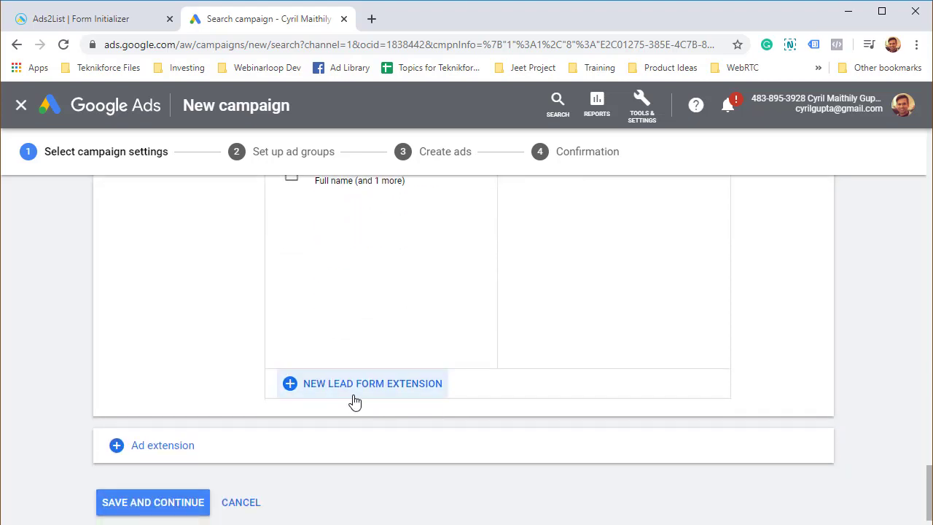
click(357, 394)
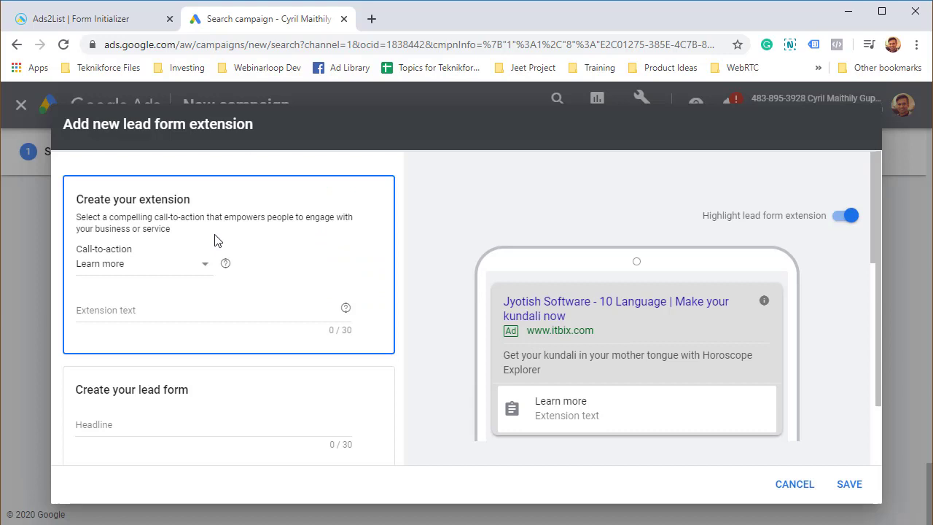
scroll(195, 276, down, 1)
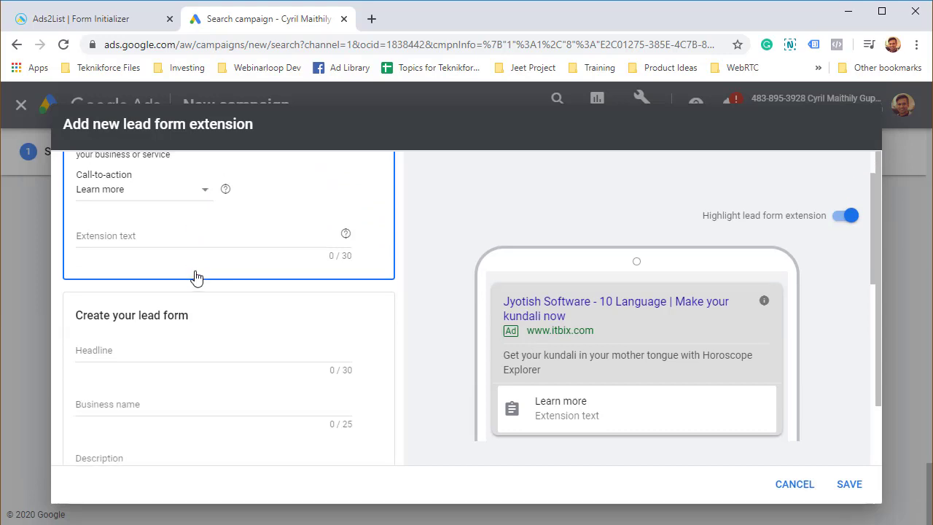
scroll(196, 275, up, 1)
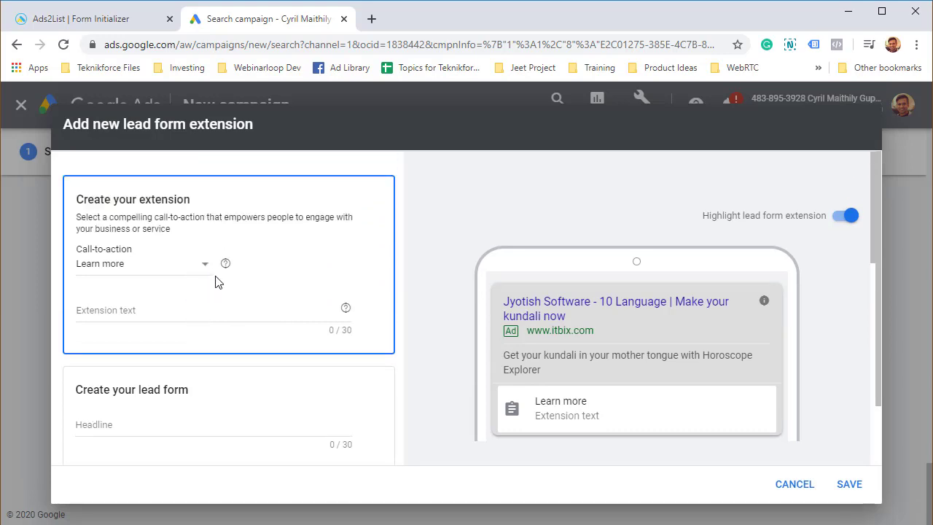
Step: Set the lead form extension's call-to-action to Sign up, trying Download as an alternative along the way
click(197, 272)
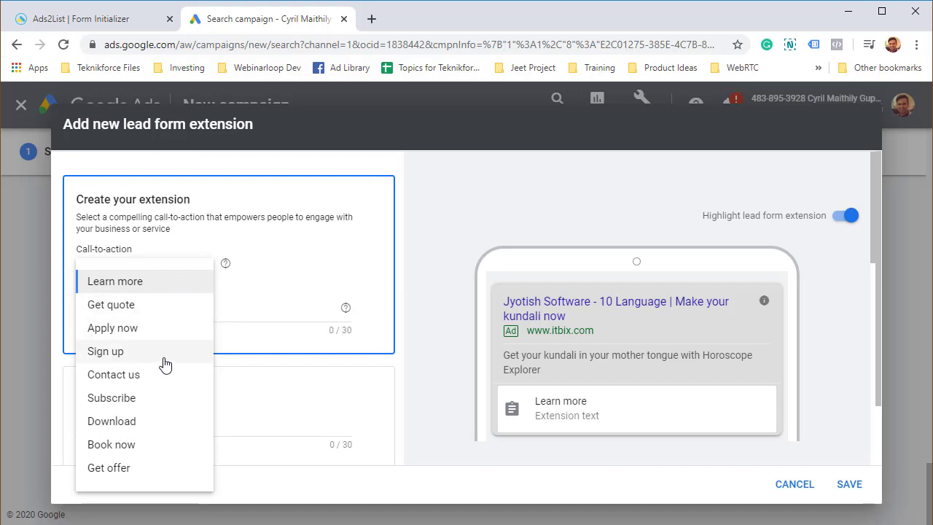
click(165, 352)
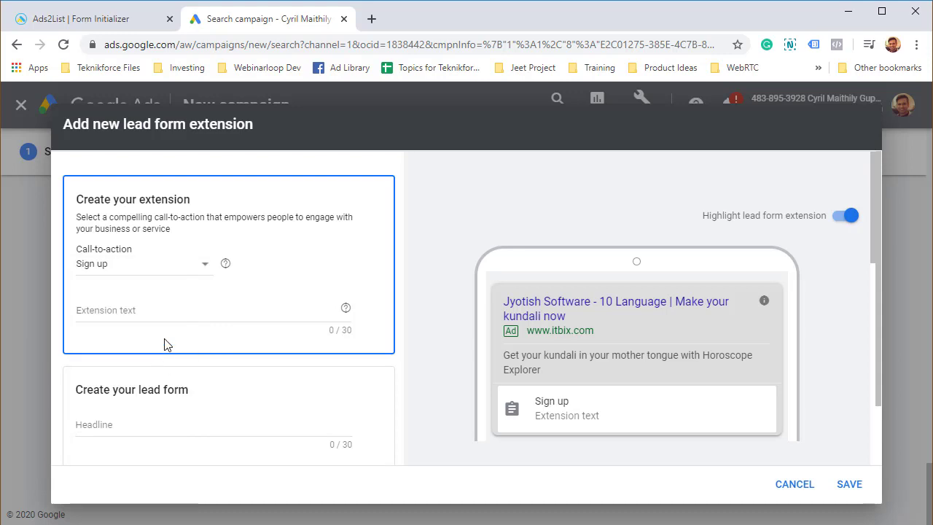
click(203, 267)
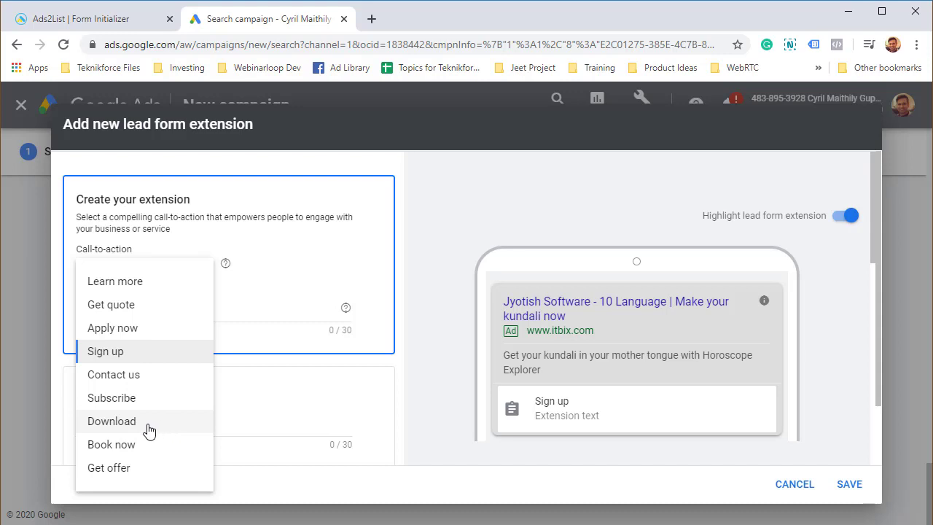
click(149, 427)
click(142, 281)
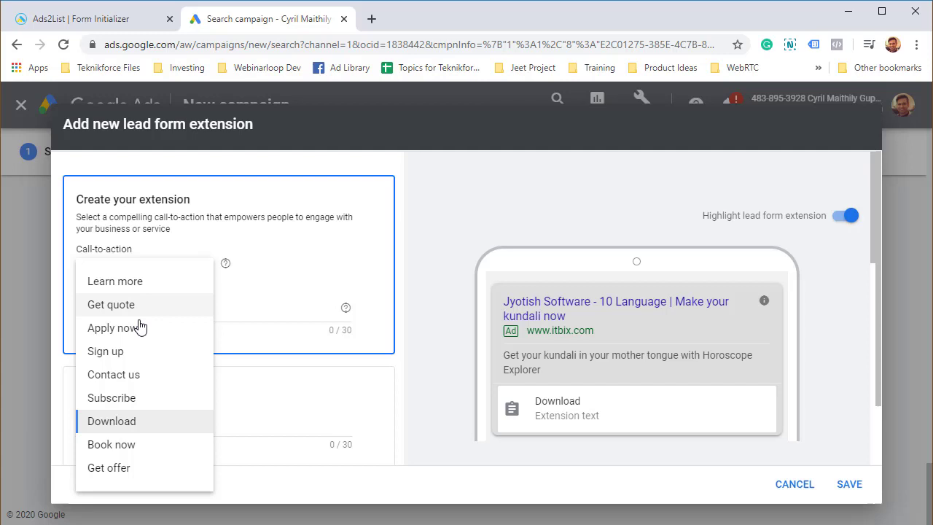
click(144, 356)
Step: Enter "Let's get you the access" as the extension text, keeping it within the 30-character limit
click(228, 322)
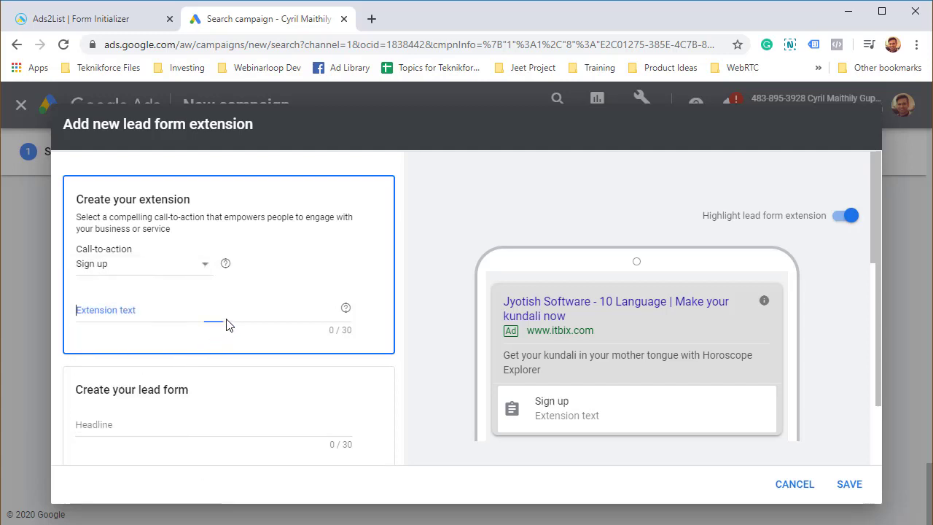
scroll(292, 385, down, 1)
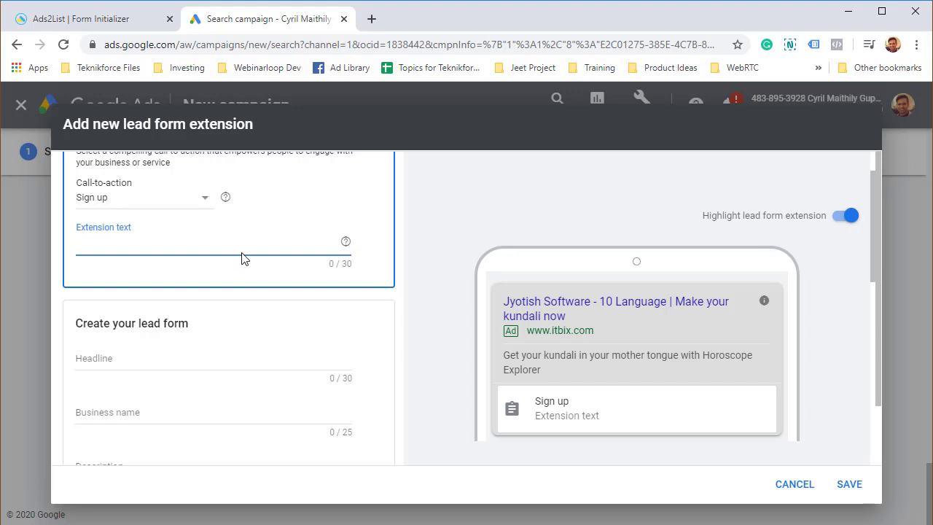
text(C)
key(BackSpace)
text(Fi)
key(BackSpace)
key(BackSpace)
text(Let's get you th)
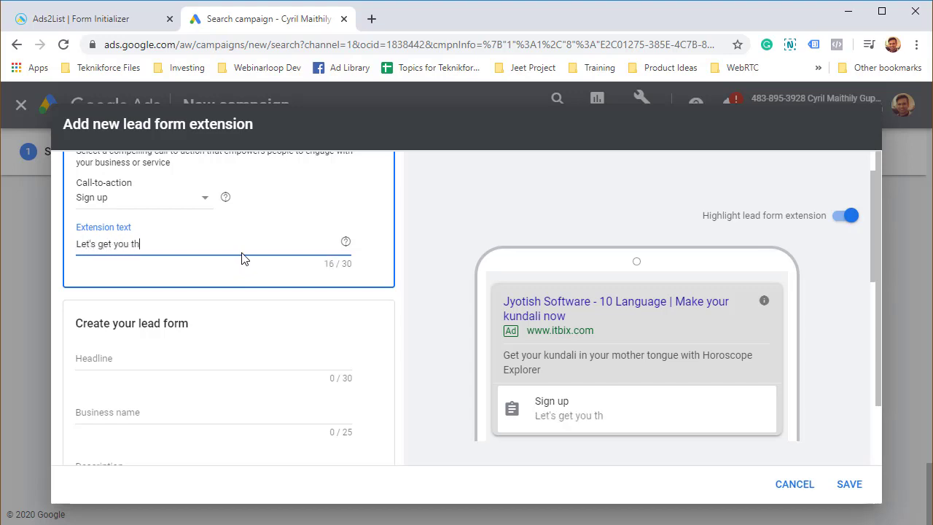
text(e access right)
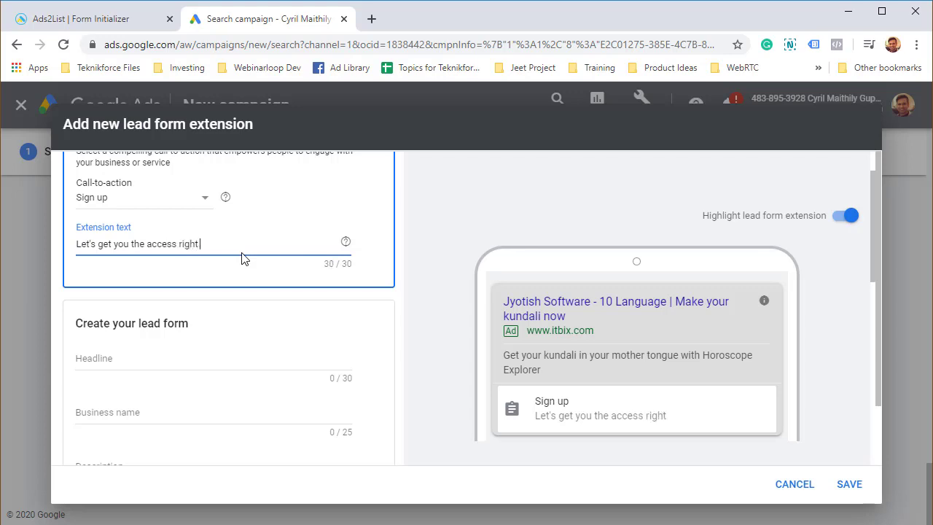
text( away!)
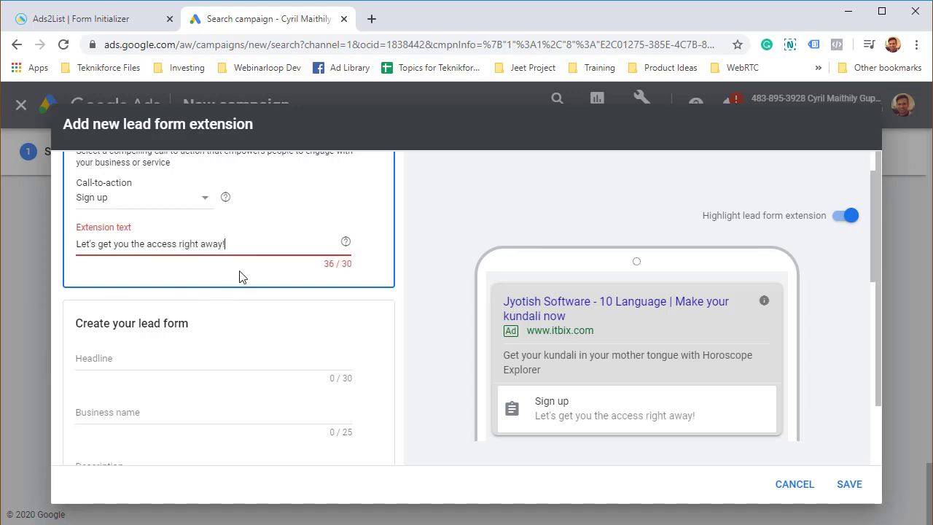
key(BackSpace)
drag(178, 243, 713, 188)
key(BackSpace)
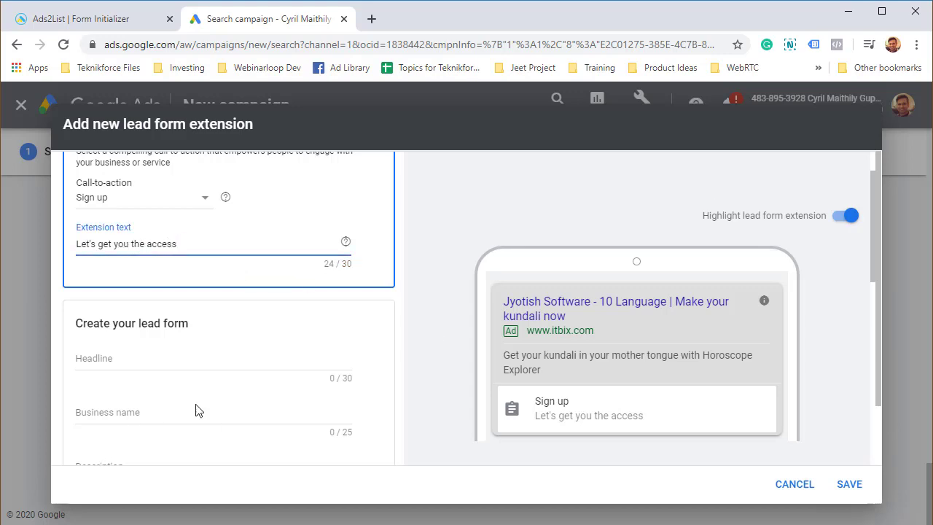
Step: Try "Subscribe to your free offer and get" as the headline of the lead form
click(216, 355)
scroll(243, 383, down, 1)
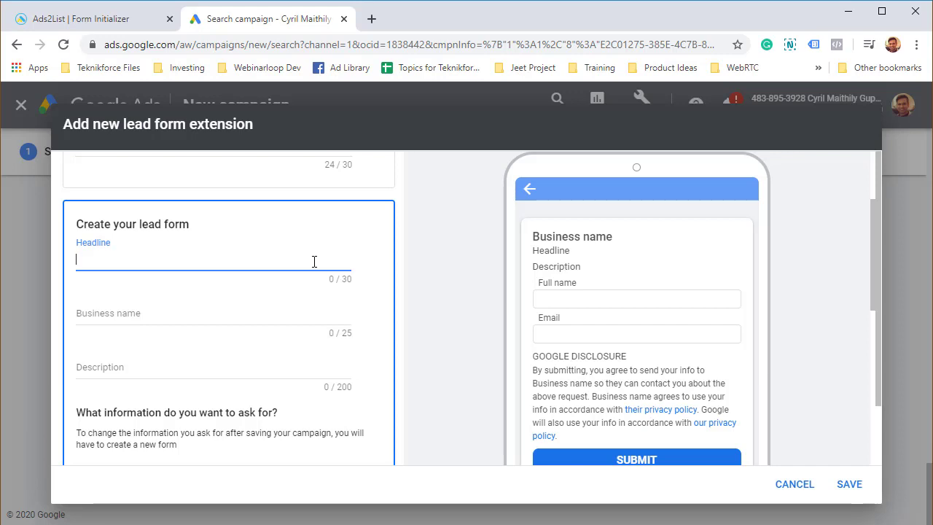
text(Subcribe t)
key(BackSpace)
key(BackSpace)
key(BackSpace)
key(BackSpace)
key(BackSpace)
key(BackSpace)
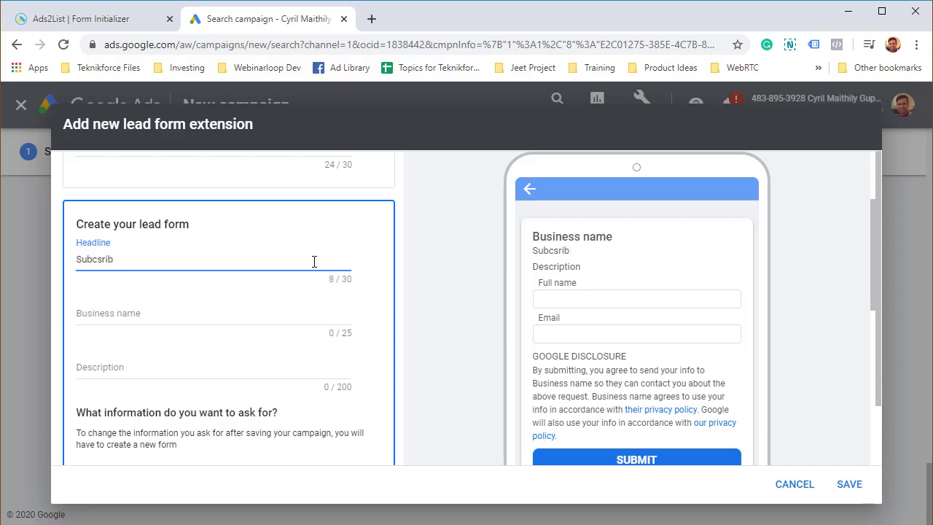
key(BackSpace)
text(scribe to your free o)
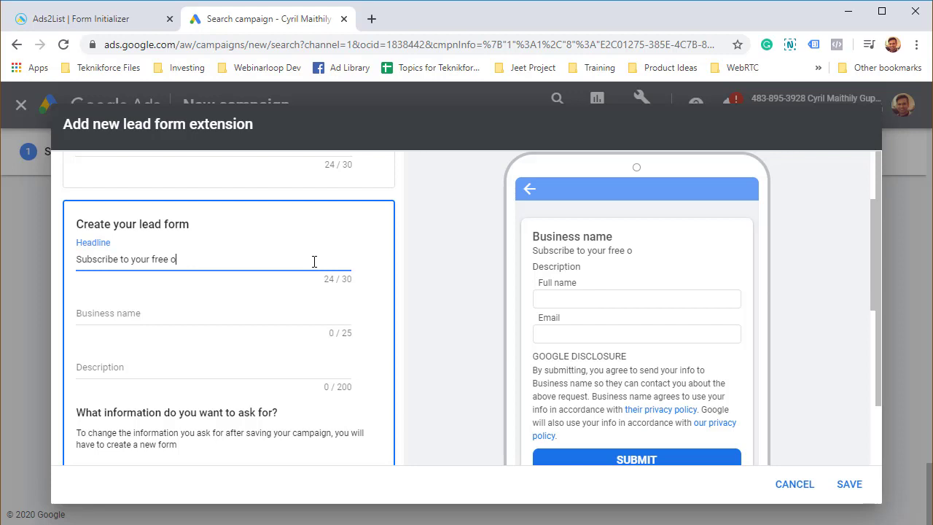
text(ffer )
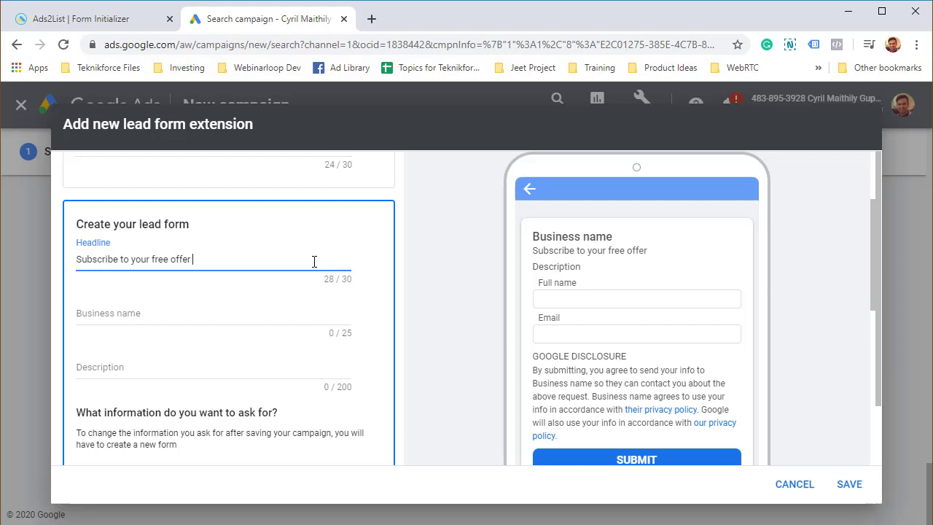
text(and get)
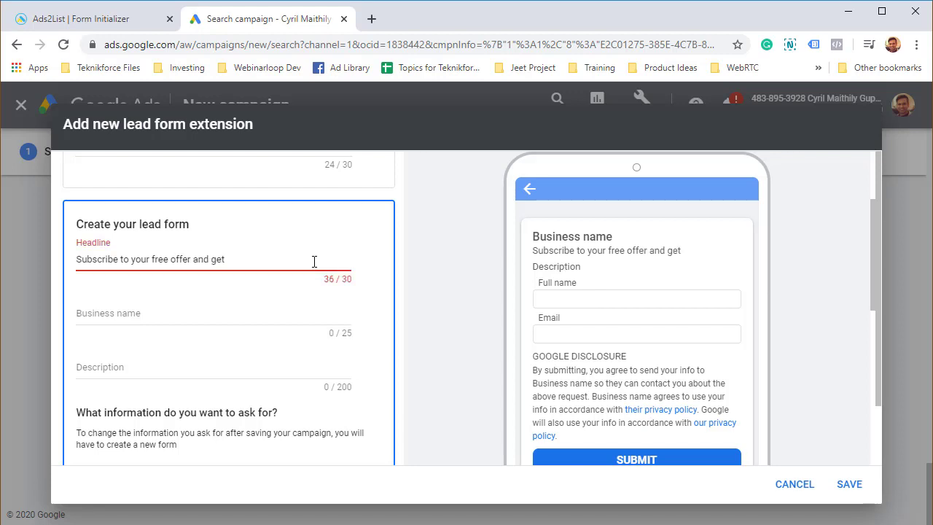
Step: Replace the lead form's headline with "Get access instantly" and enter "Teknikforce" as the business name
key(ctrl+shift+Left)
key(ctrl+shift+Left)
key(ctrl+shift+Left)
key(ctrl+shift+Left)
key(ctrl+shift+Left)
key(ctrl+shift+Left)
key(ctrl+shift+Left)
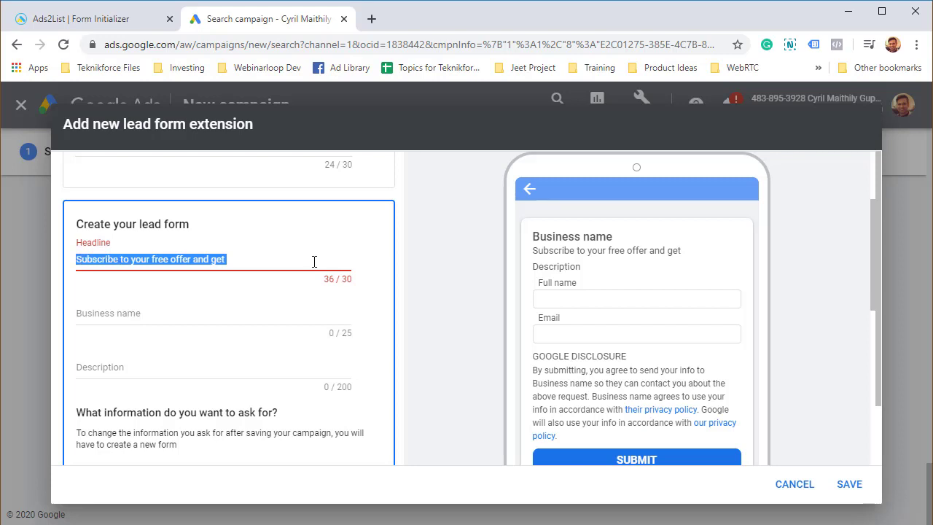
text(Get access)
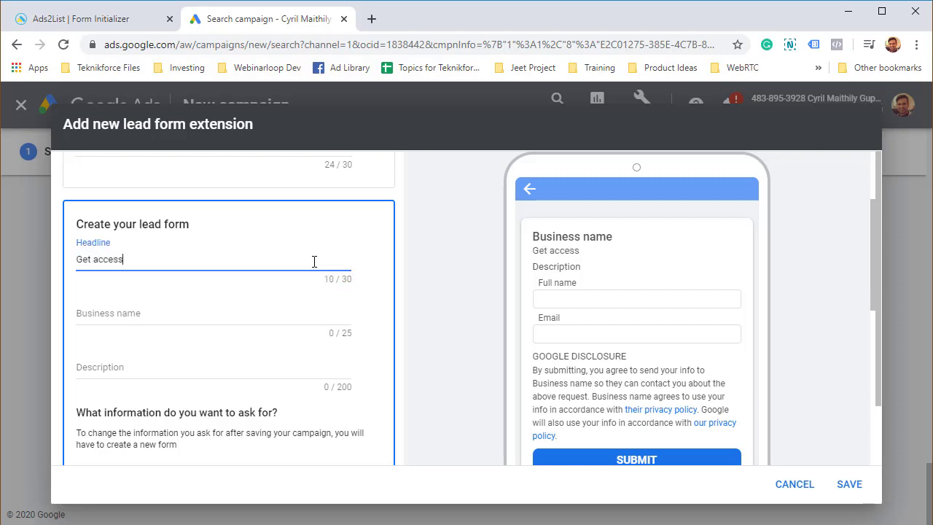
text( instant)
key(BackSpace)
key(BackSpace)
text(antly to the produ)
key(BackSpace)
key(BackSpace)
key(BackSpace)
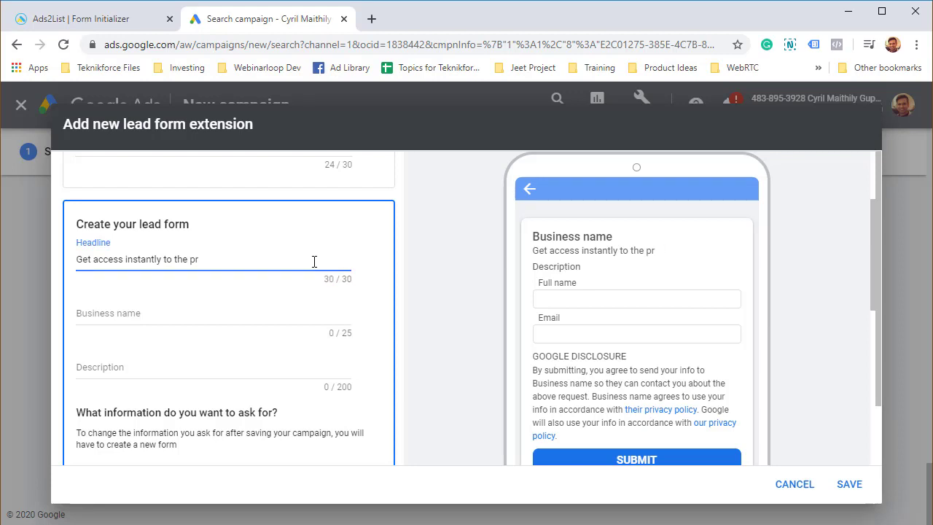
key(BackSpace)
key(BackSpace)
key(BackSpace)
key(BackSpace)
key(BackSpace)
key(BackSpace)
key(BackSpace)
key(BackSpace)
click(269, 323)
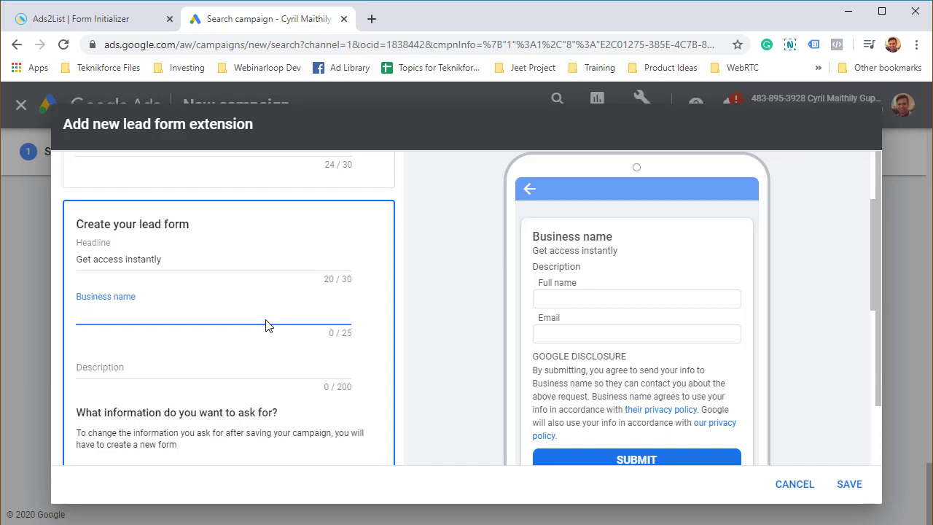
text(Teknikforce)
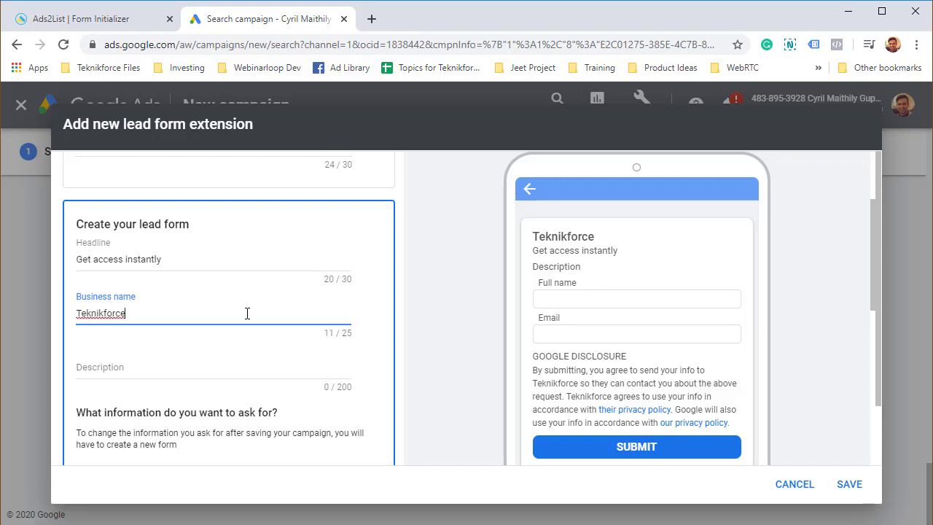
Step: Enter the description "Ready to get started and explore the exciting world of Internet marketing? Sign up and we'll get you there instantly"
click(178, 380)
scroll(180, 374, down, 2)
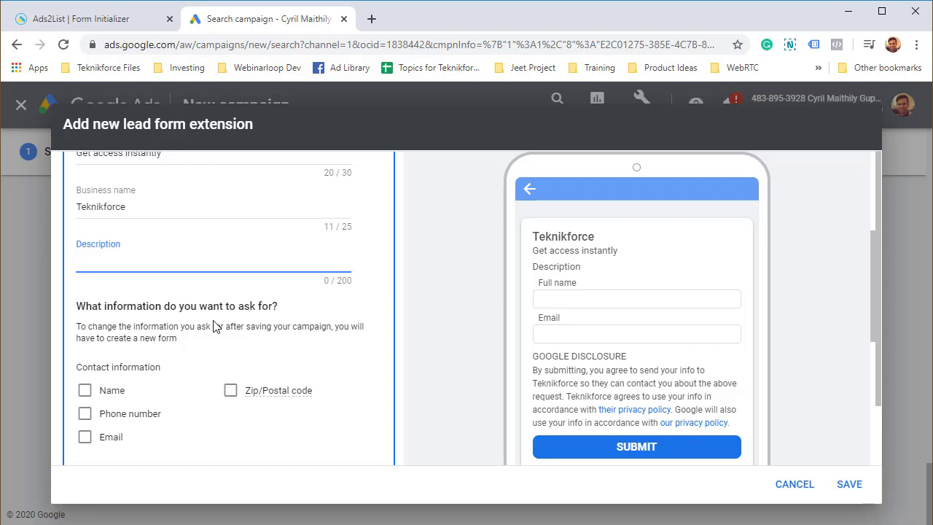
text(Fi)
key(BackSpace)
text(Ready to get started)
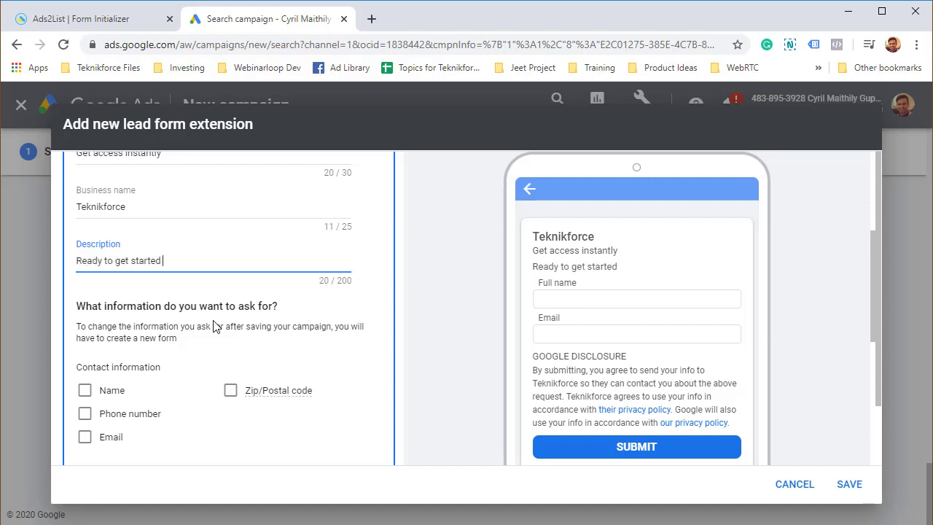
text( wind exp)
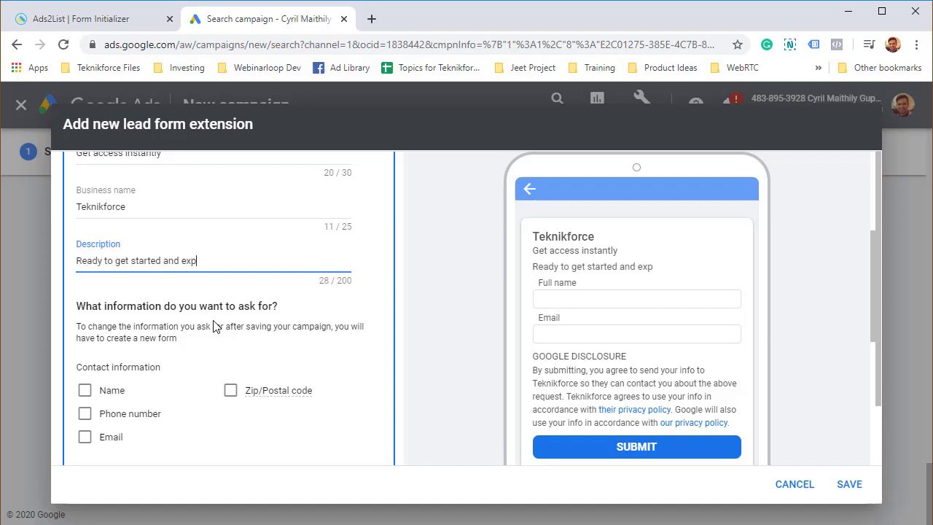
text(lore the ecxi)
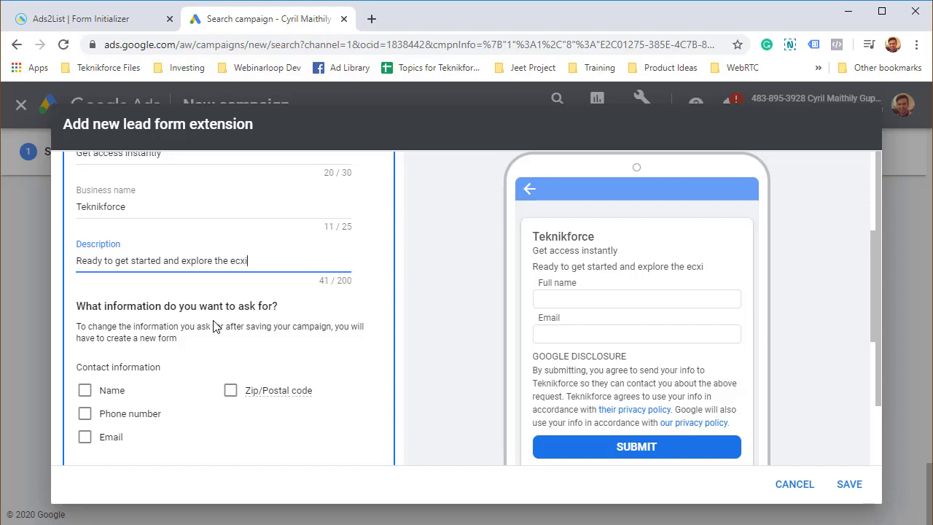
text(ting world of Intenret)
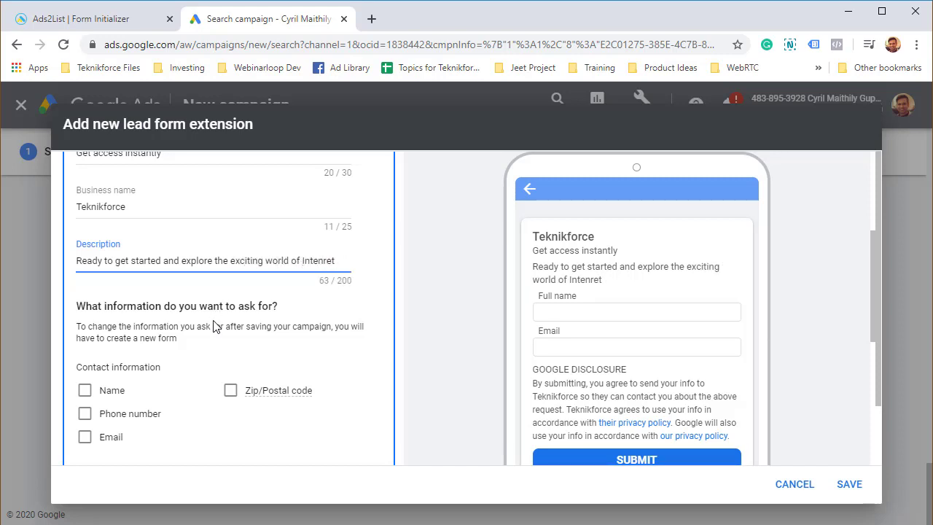
key(BackSpace)
key(BackSpace)
key(BackSpace)
key(BackSpace)
text(rnet marketing? Sign up)
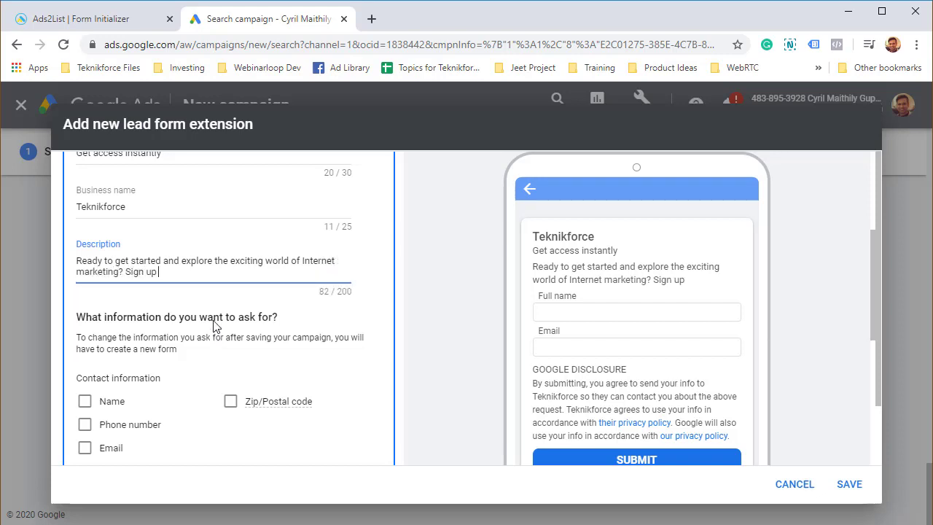
text( and we'll get you there isntnatly)
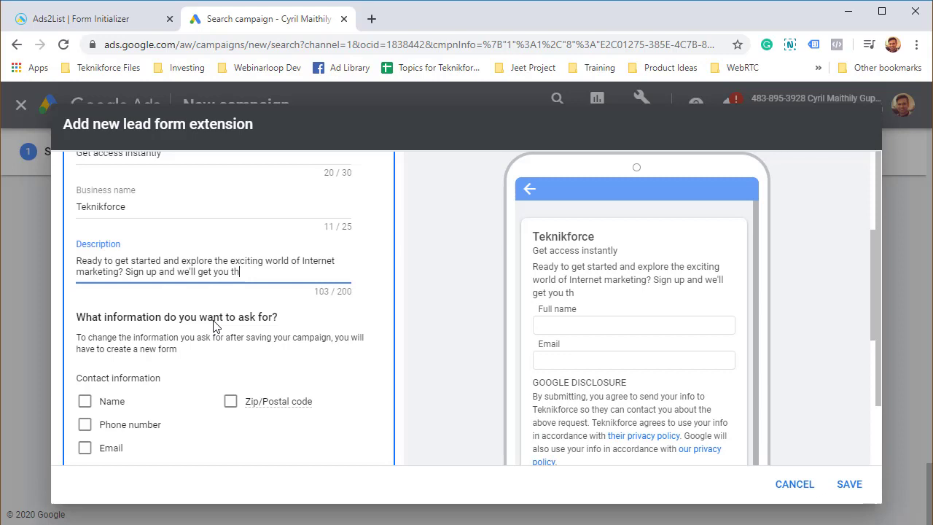
key(BackSpace)
key(BackSpace)
key(BackSpace)
key(BackSpace)
key(BackSpace)
key(BackSpace)
key(BackSpace)
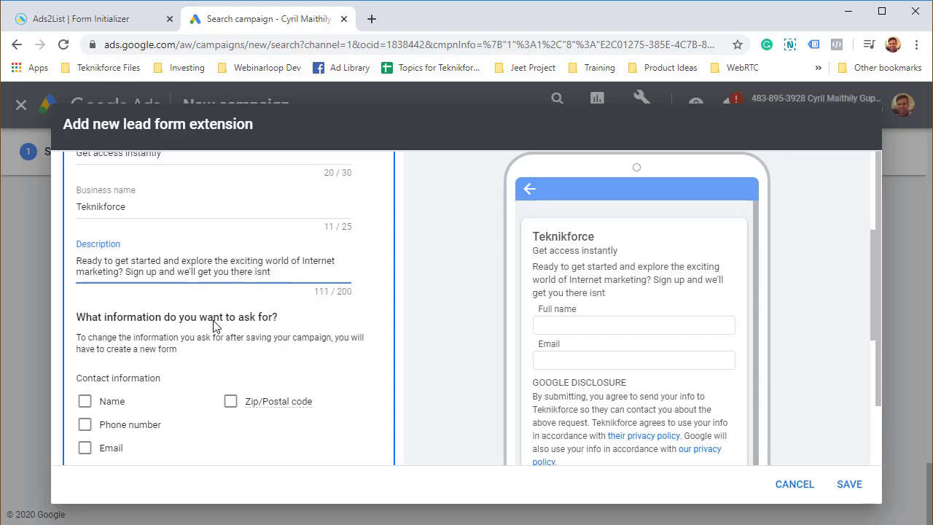
text(nstantly)
Step: Have the lead form ask for the name as first name and last name, plus the phone number
scroll(129, 373, down, 2)
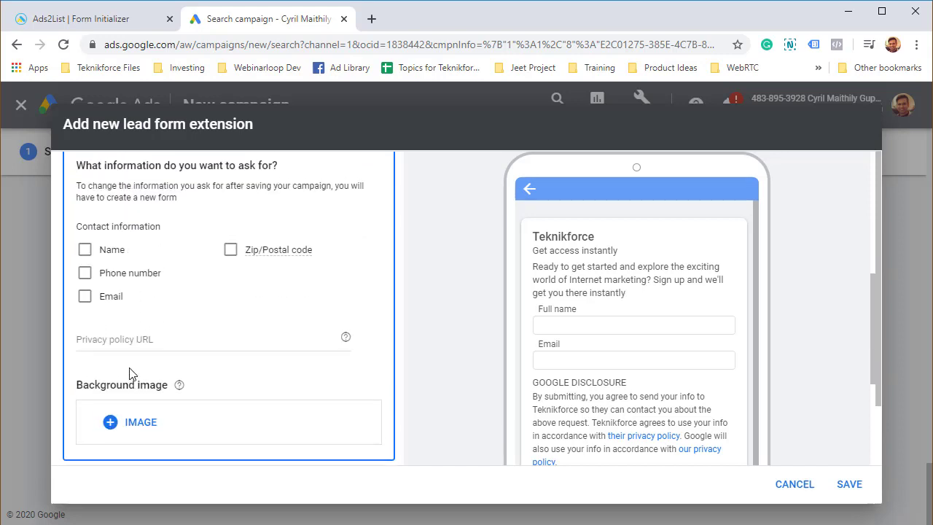
scroll(121, 273, up, 1)
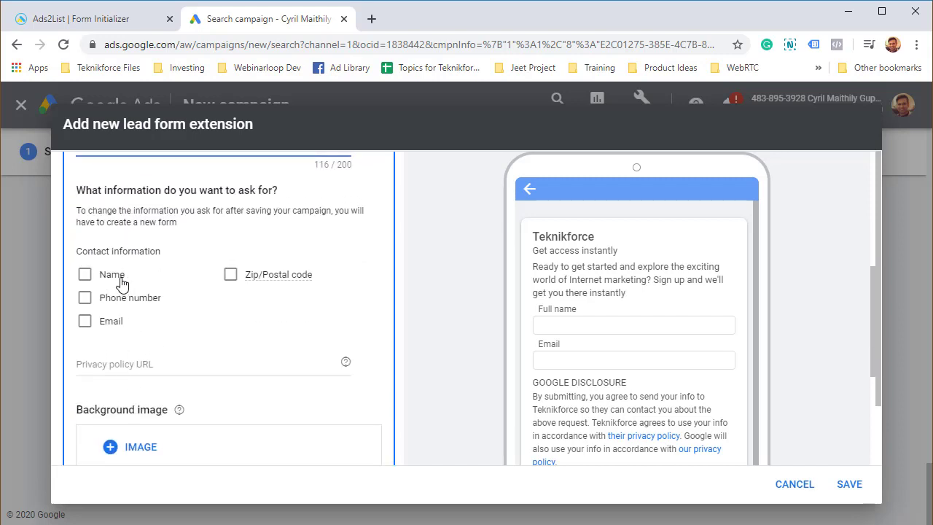
click(122, 283)
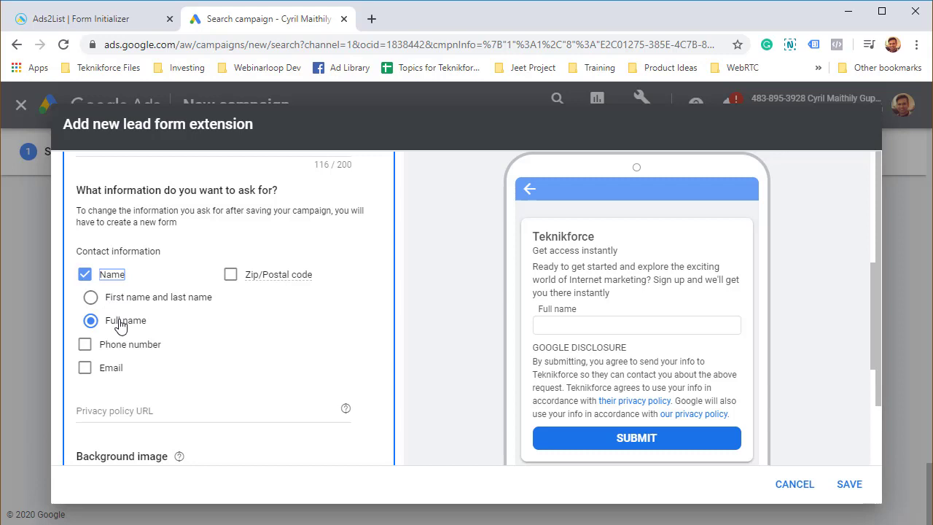
click(123, 298)
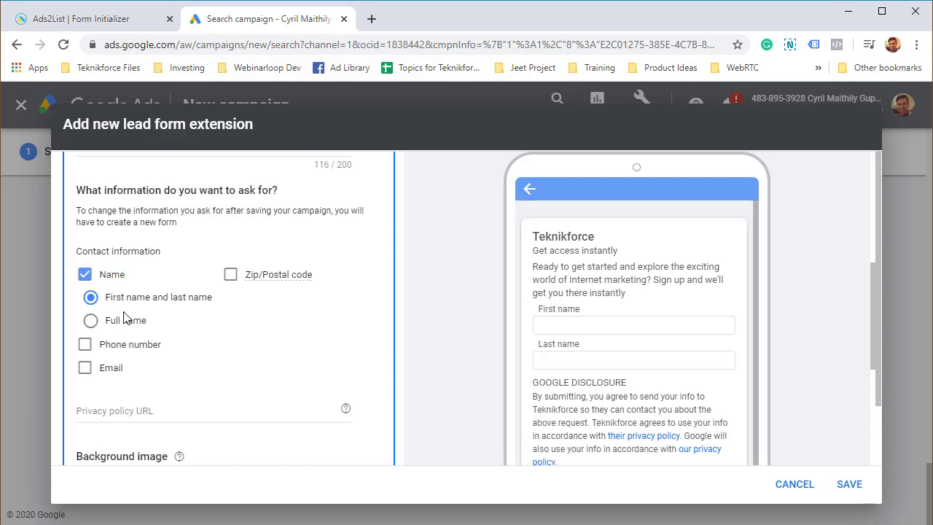
click(125, 328)
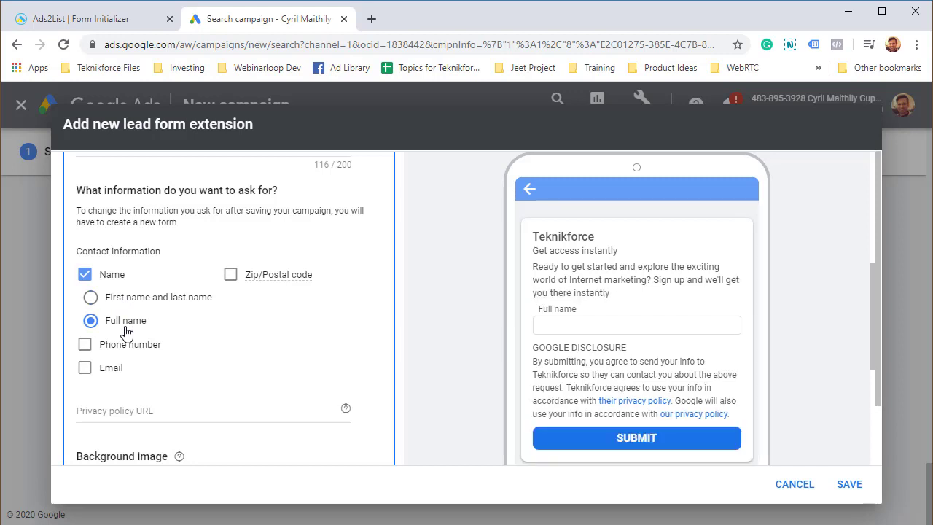
click(129, 304)
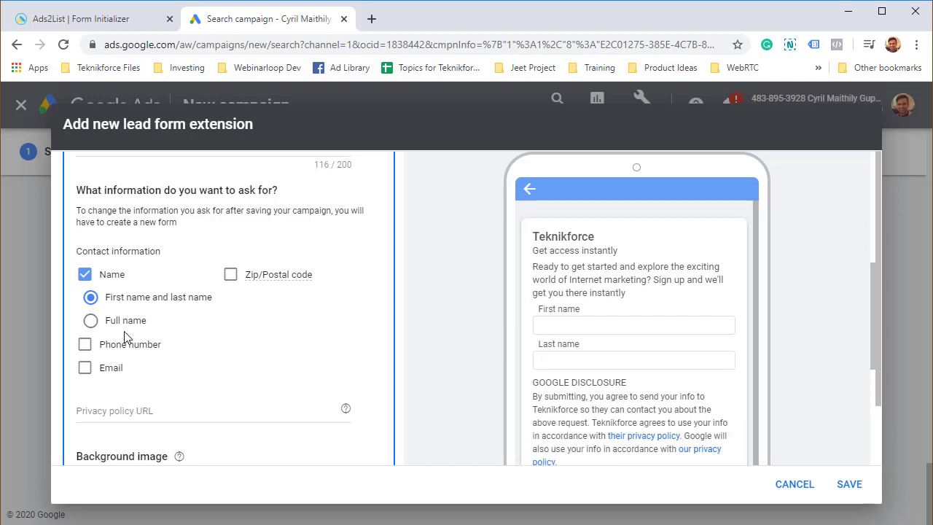
click(115, 347)
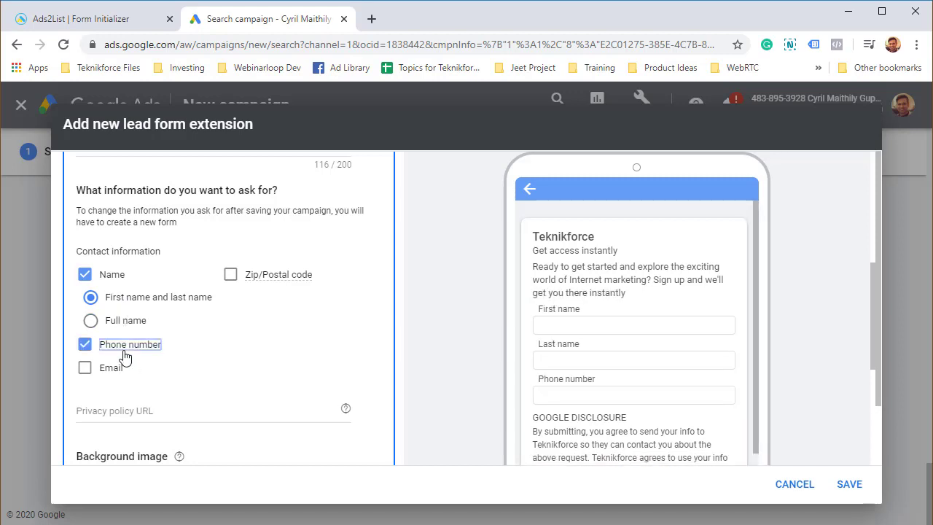
Step: Have the lead form ask for the full name and email, and drop the phone number from the contact information
click(123, 350)
click(109, 369)
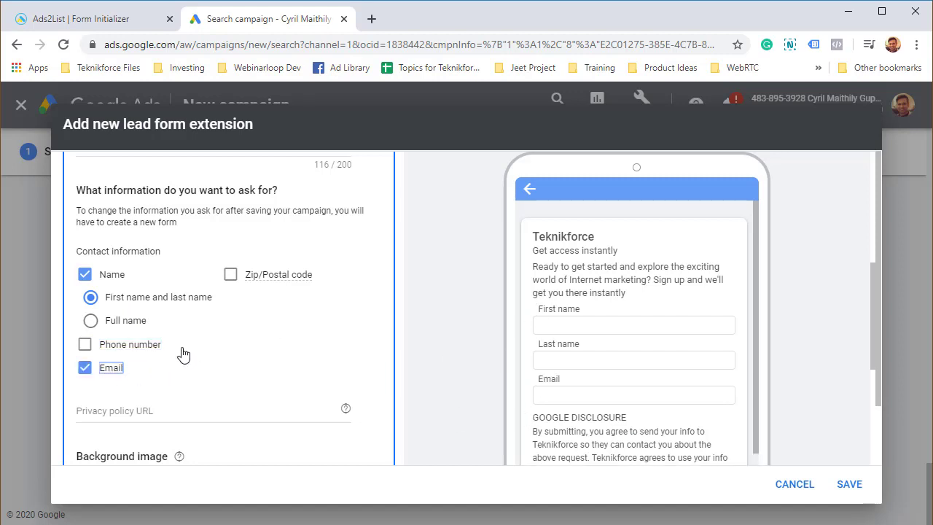
click(132, 324)
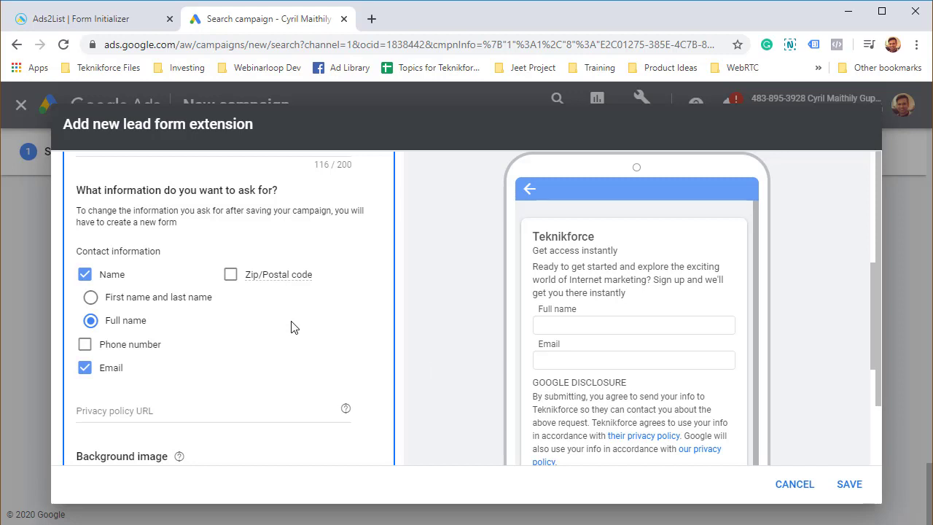
scroll(291, 327, down, 2)
click(243, 306)
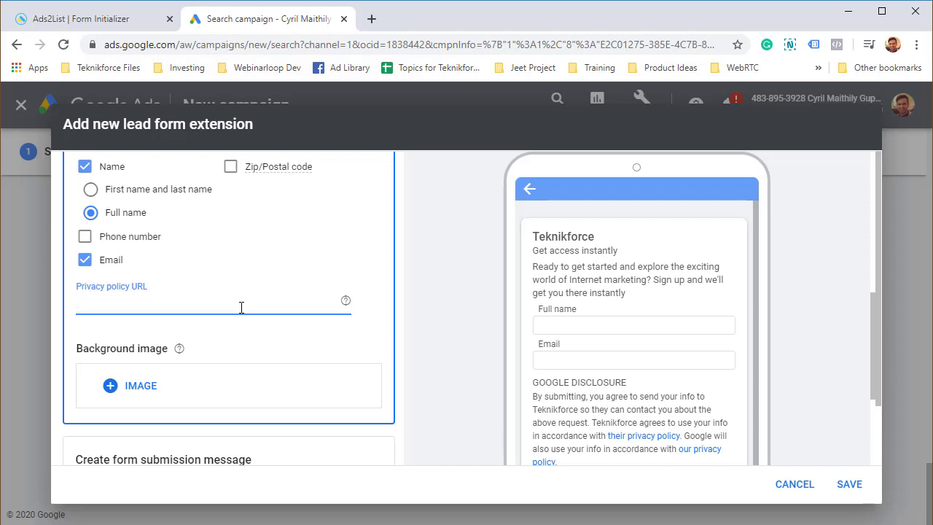
text(http://teknikforce.com/privacy)
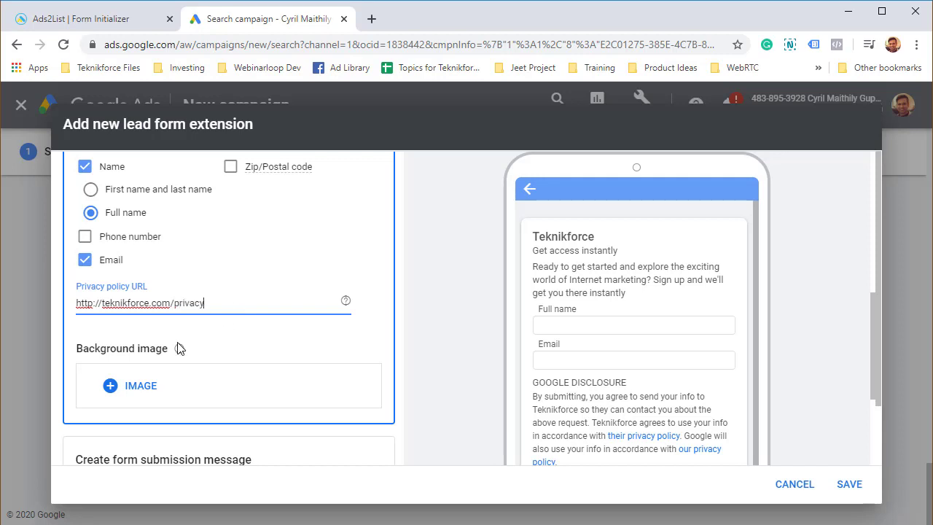
Step: Try to upload horo.png from the Desktop as the lead form's background image
scroll(183, 356, down, 1)
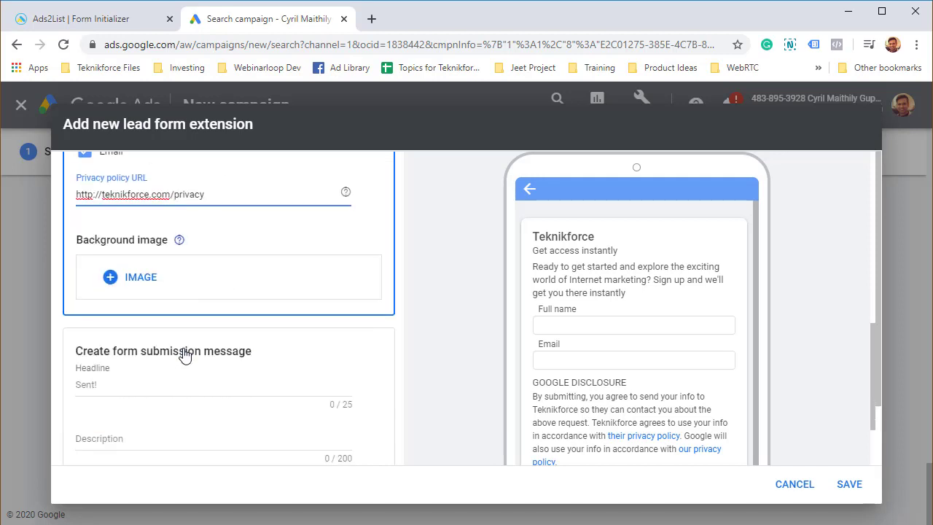
mouse_move(179, 347)
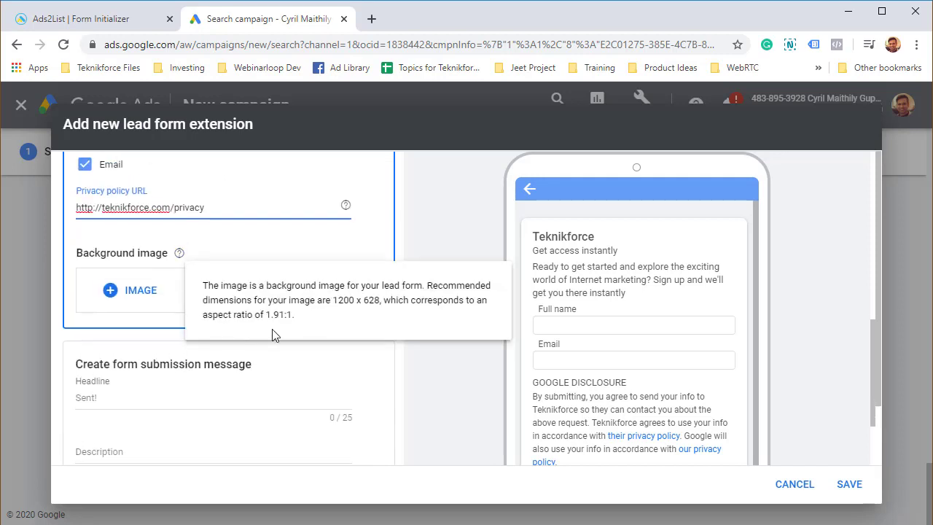
click(152, 293)
click(433, 381)
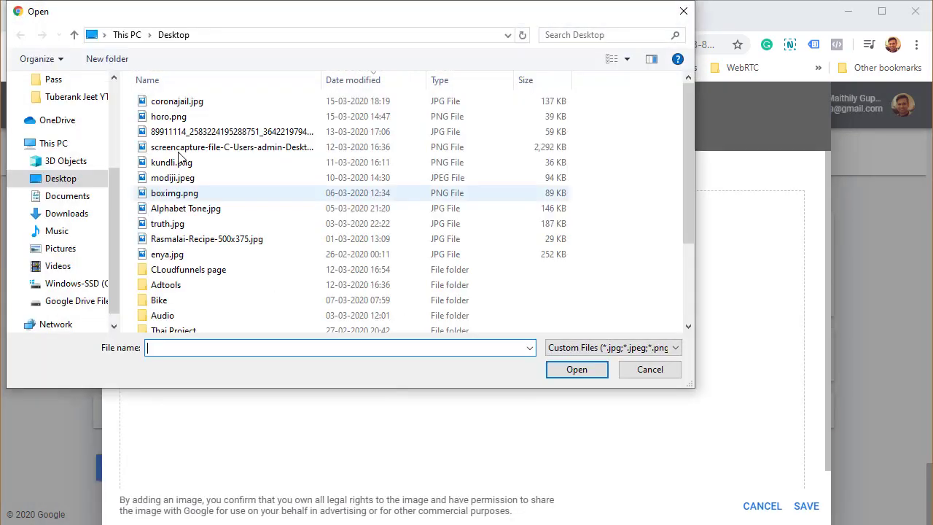
double_click(207, 120)
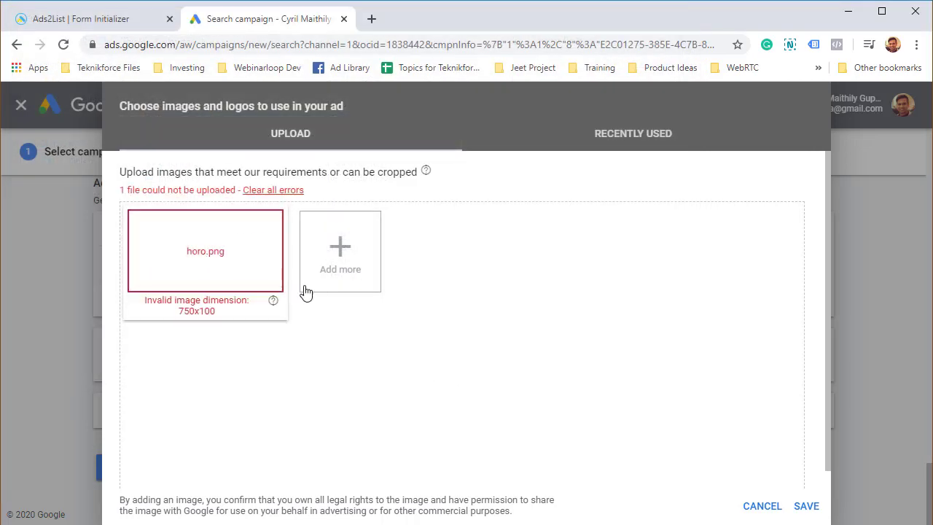
Step: Upload the 653 × 410 PNG of the Daily Astrology Explorer product box and use it as the lead form's background image
click(327, 283)
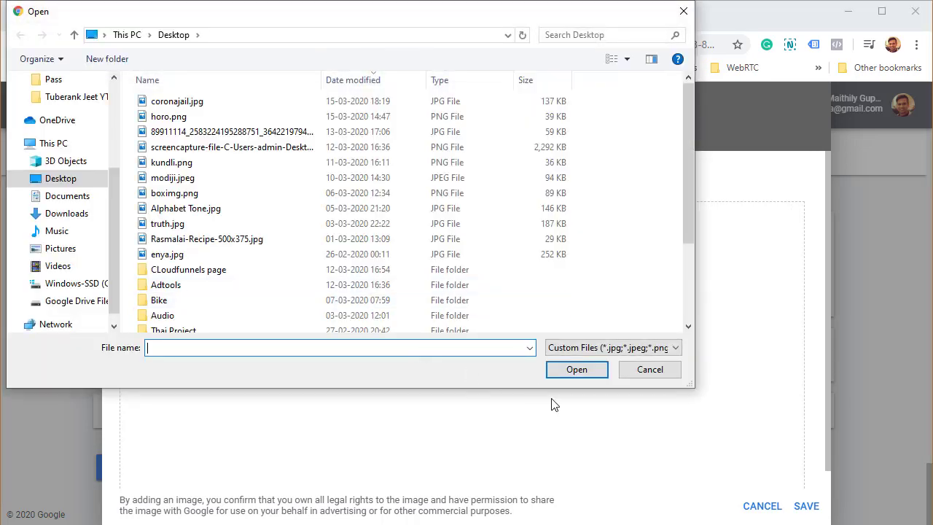
key(Escape)
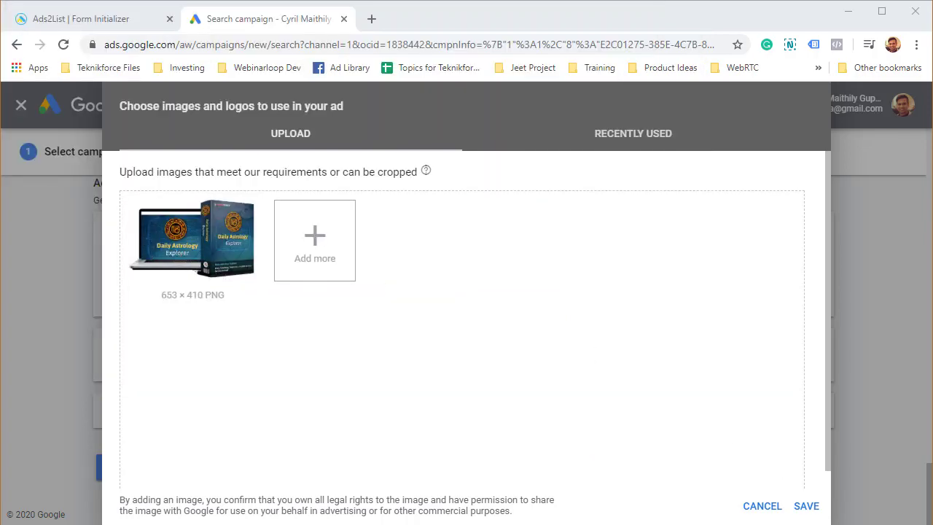
click(806, 505)
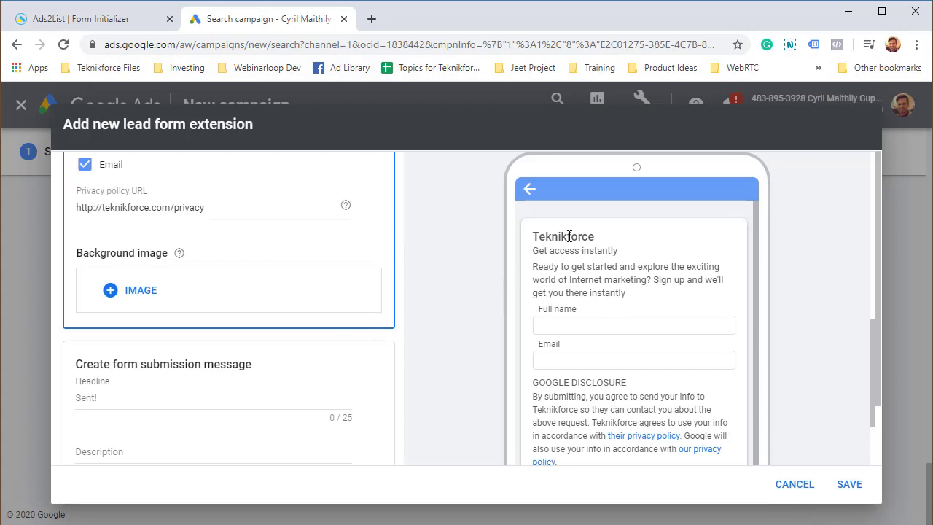
click(141, 298)
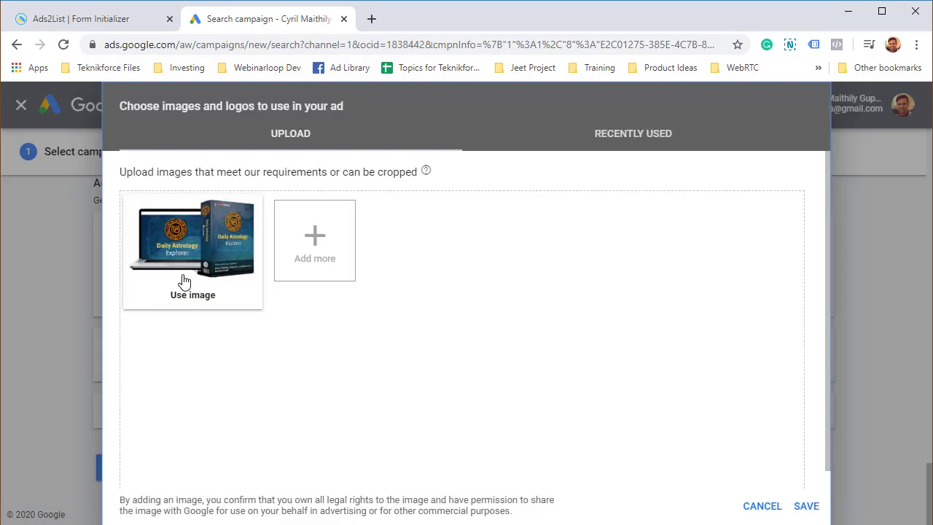
click(205, 228)
click(689, 452)
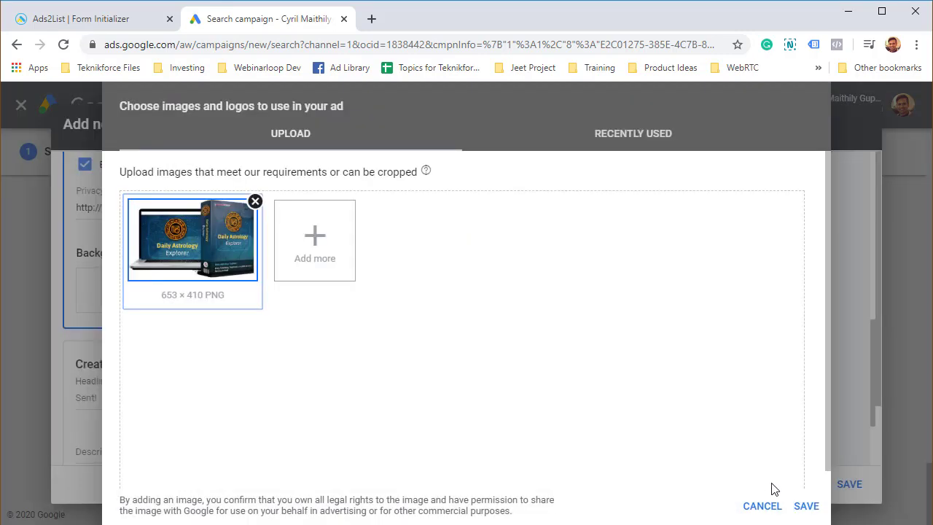
click(805, 510)
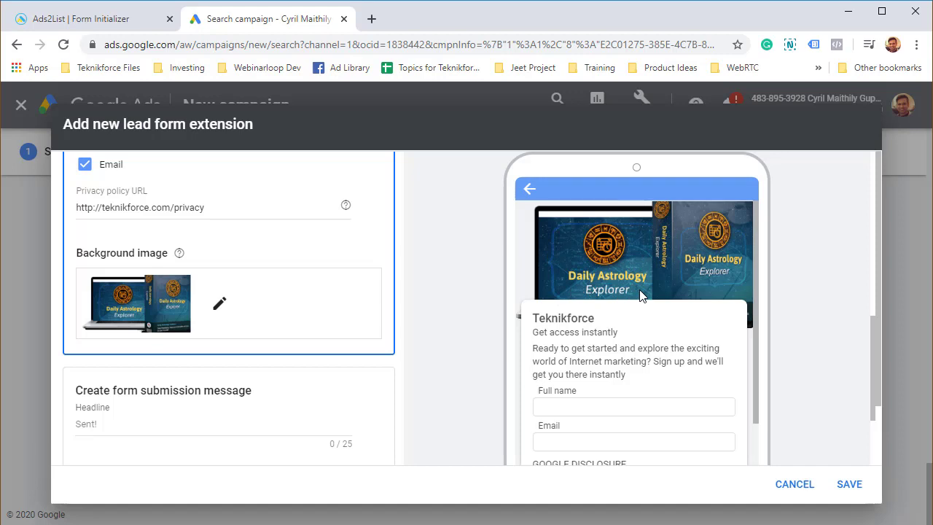
Step: Set the headline of the form submission message to "Subscribed!"
scroll(641, 294, down, 1)
scroll(641, 294, up, 1)
scroll(672, 357, down, 2)
scroll(672, 357, up, 1)
scroll(351, 357, down, 1)
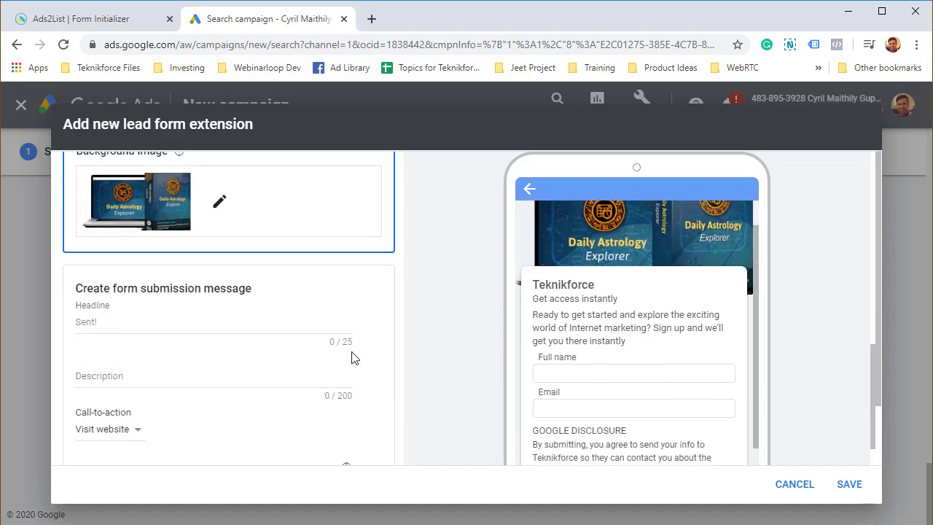
click(287, 317)
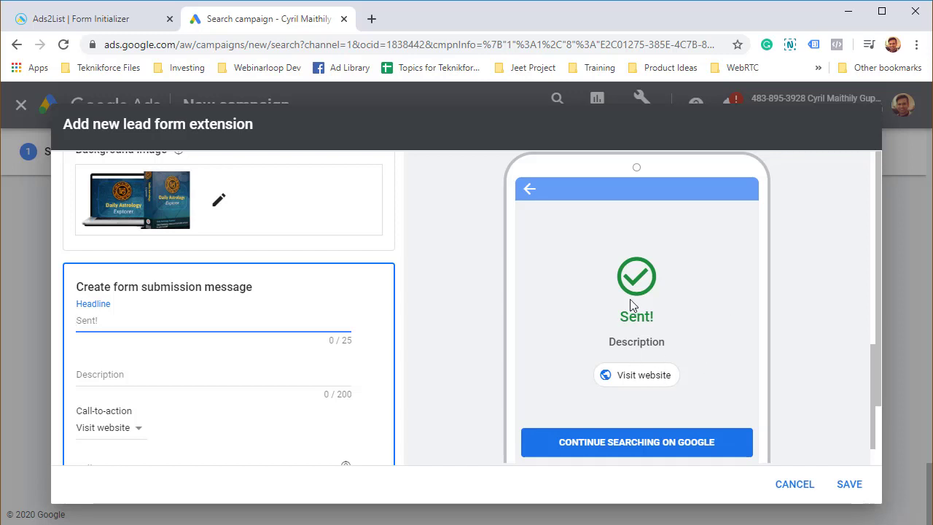
text(h)
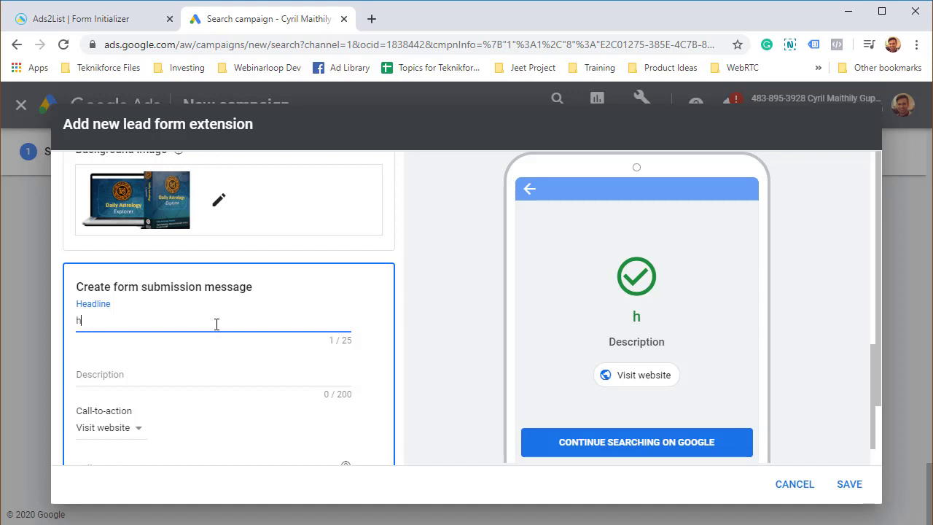
key(BackSpace)
text(Subscribed!)
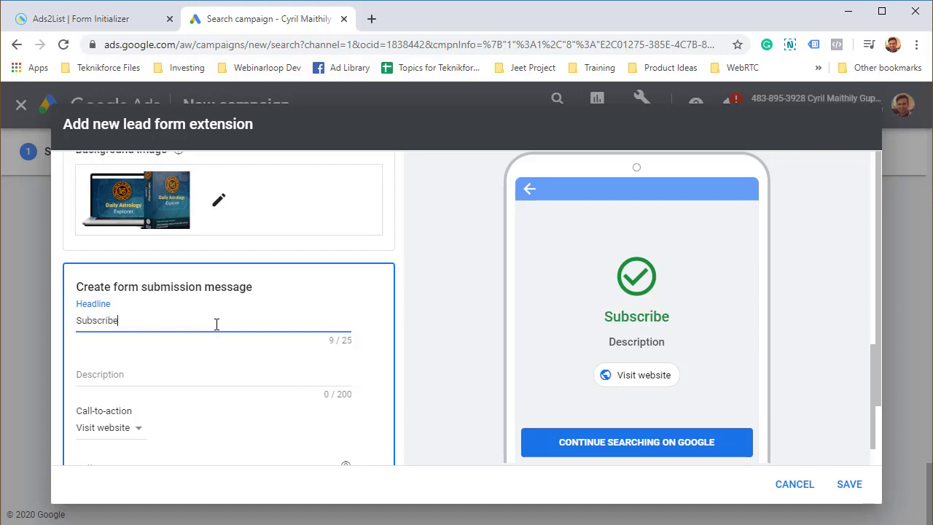
Step: Enter the submission message description "Thanks for subscribing. Click on the link below to get your access."
click(186, 383)
text(Thans)
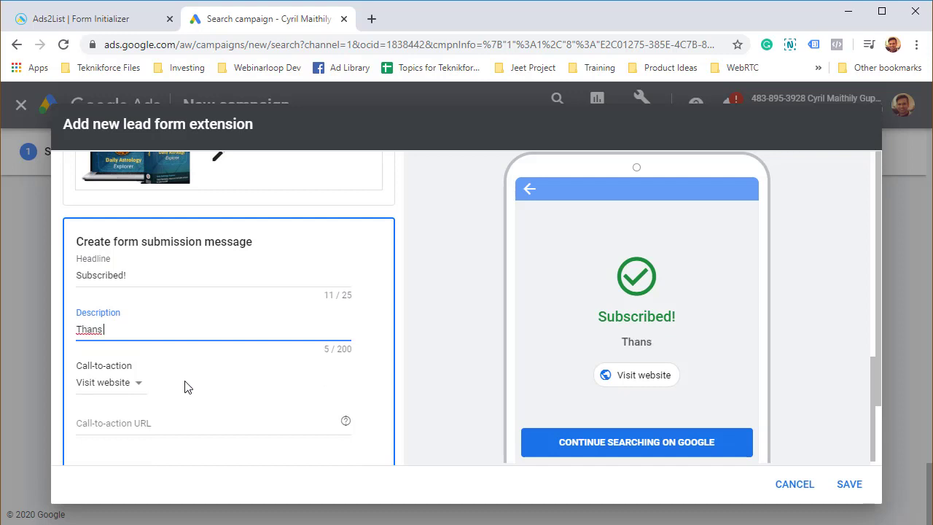
key(BackSpace)
text(ks for)
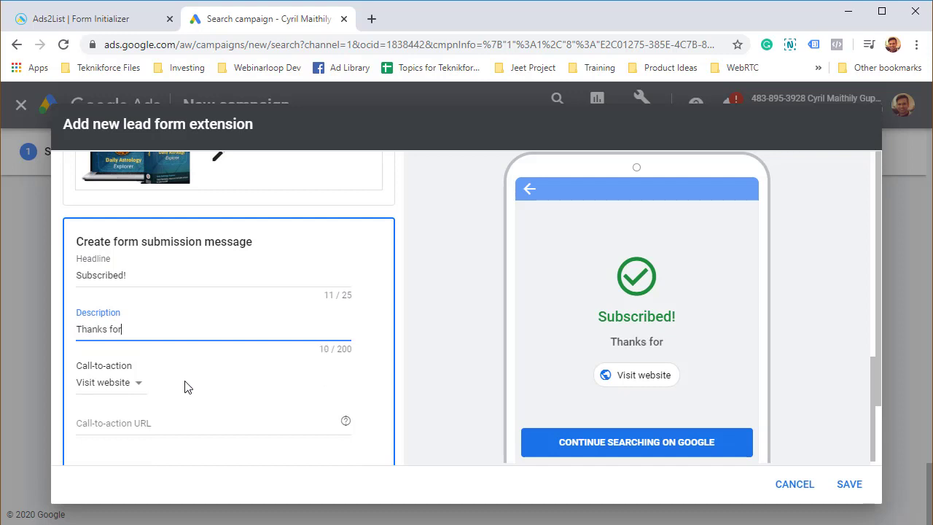
text( subscribe)
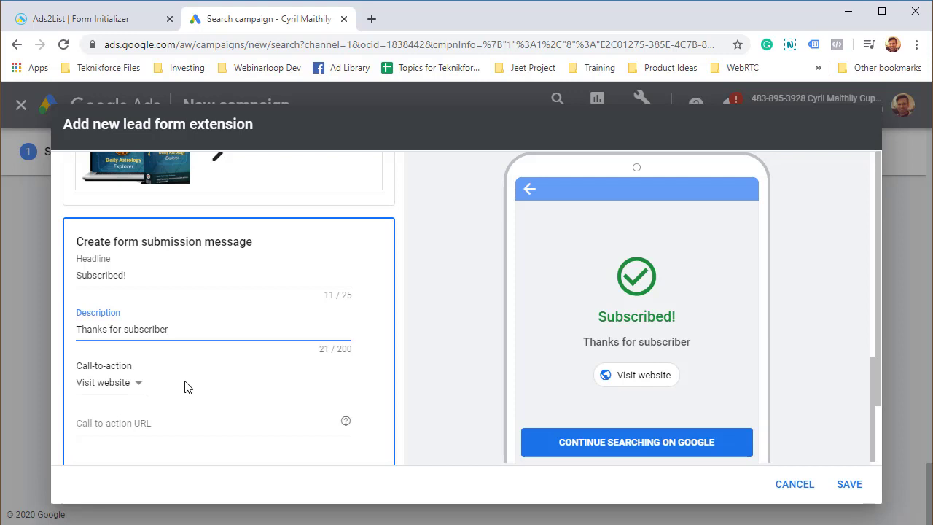
key(BackSpace)
text(ing. CLick)
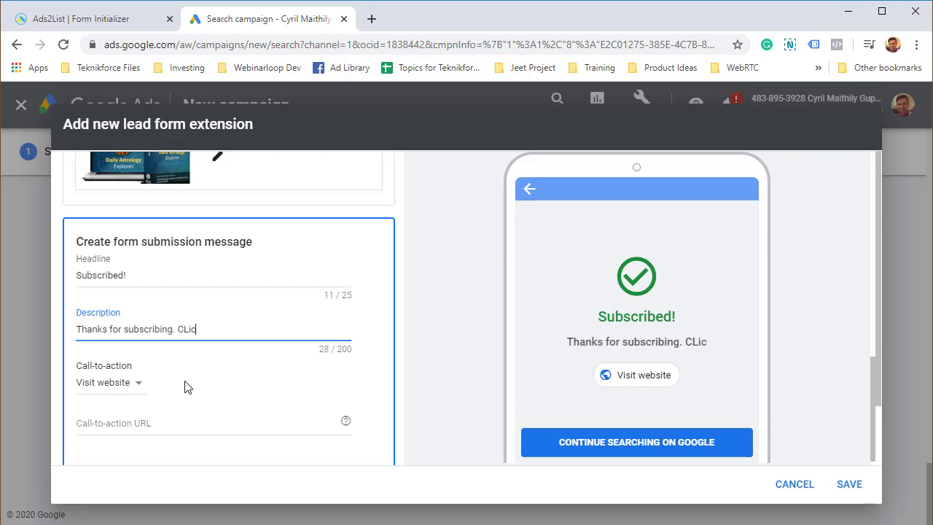
key(BackSpace)
key(BackSpace)
key(BackSpace)
key(BackSpace)
text(lick on the)
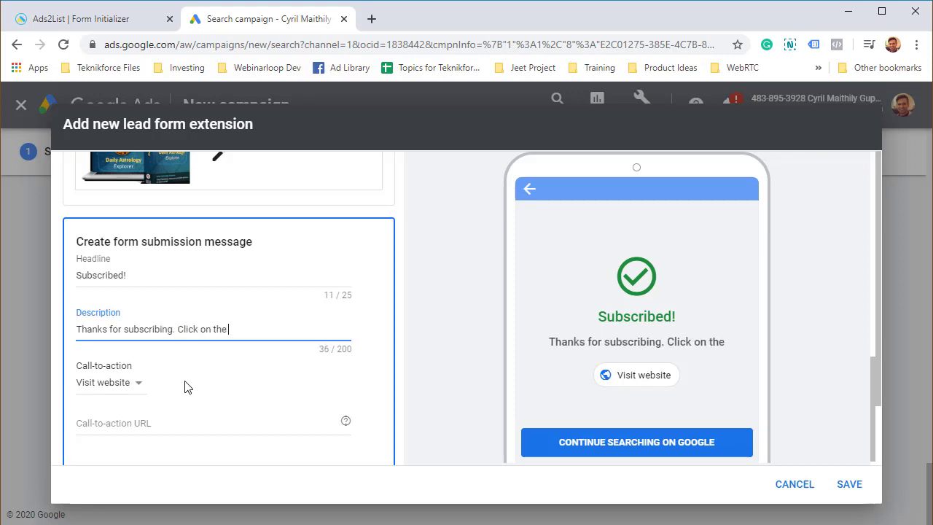
text( link below to get your ac)
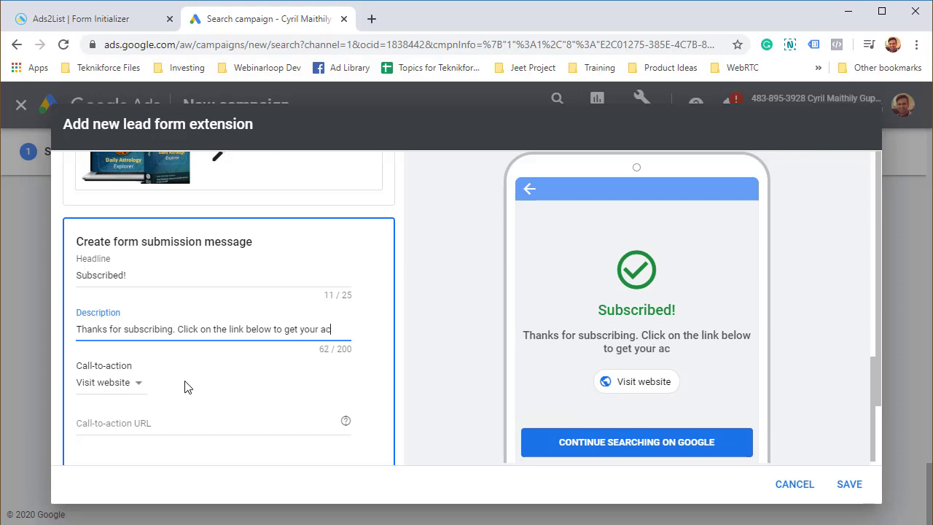
text(cess.)
scroll(150, 391, down, 1)
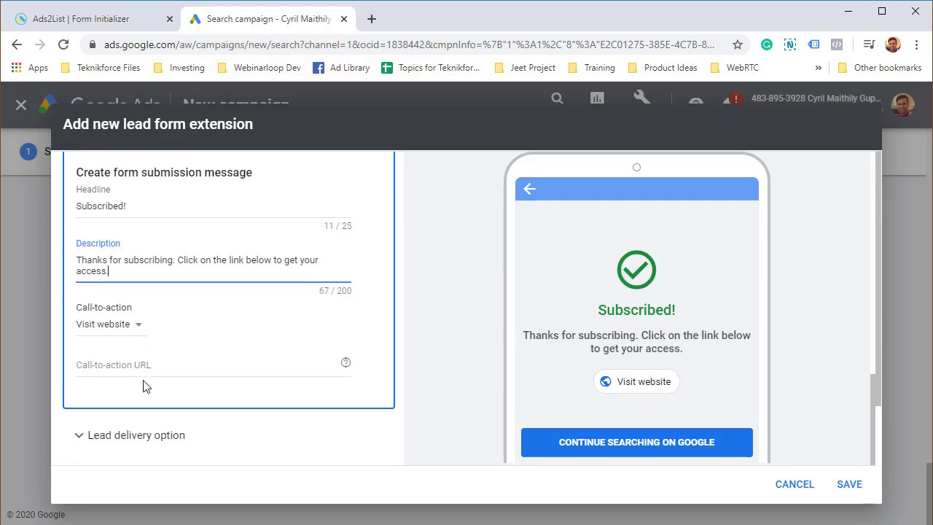
click(146, 384)
text(ht)
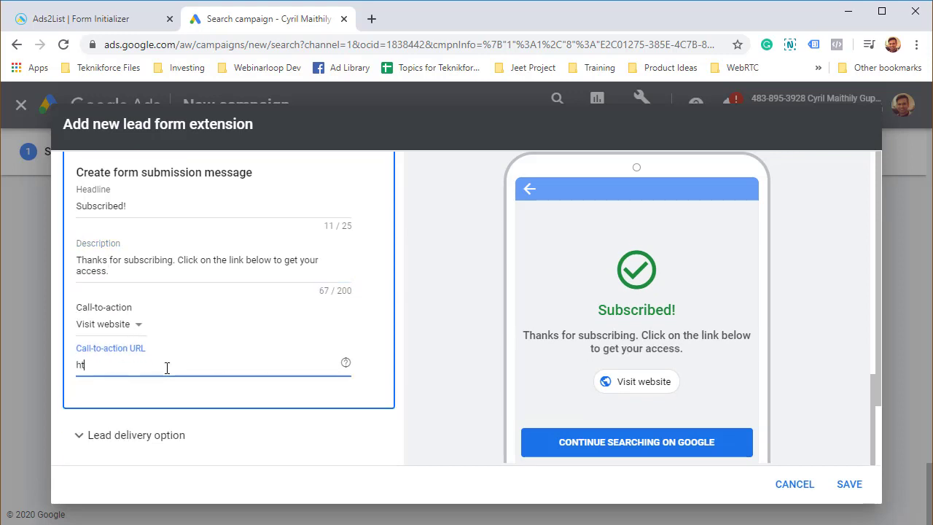
text(tp://teknikforce.com)
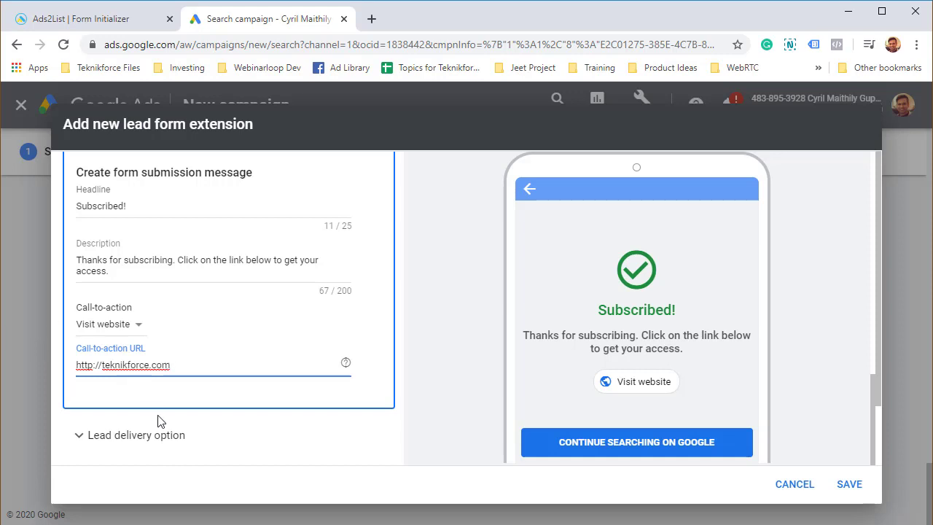
Step: Expand the lead delivery option and fill its webhook URL with the Google Ads webhook copied from the "My lead form" campaign in Ads2List
click(185, 443)
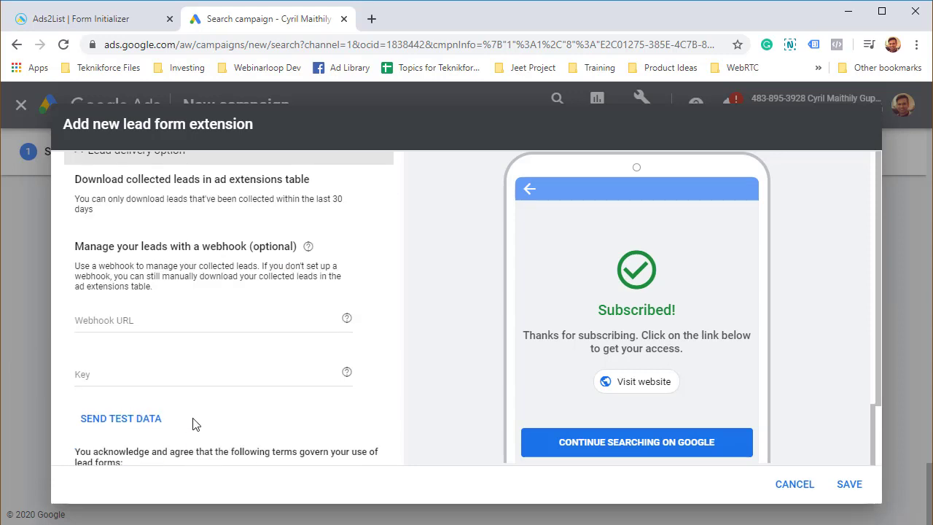
click(232, 323)
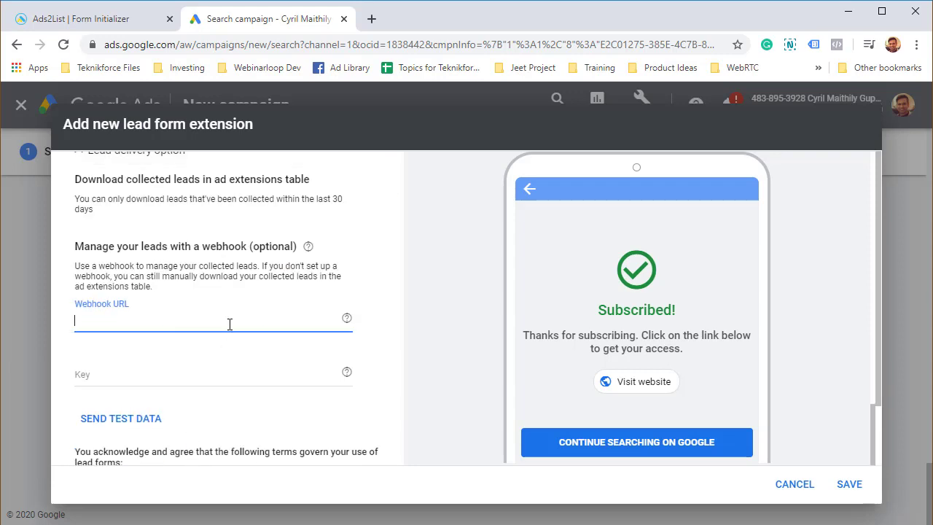
click(209, 280)
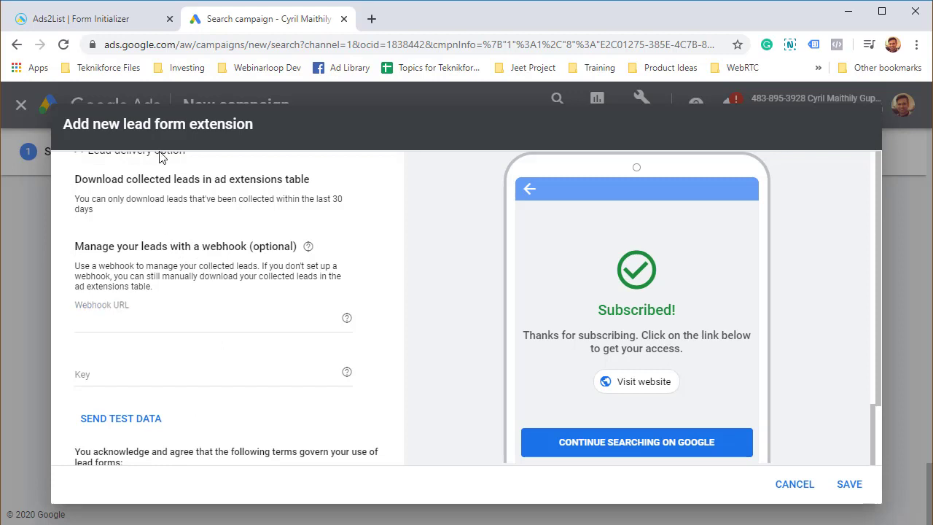
drag(209, 280, 233, 323)
click(231, 298)
click(231, 320)
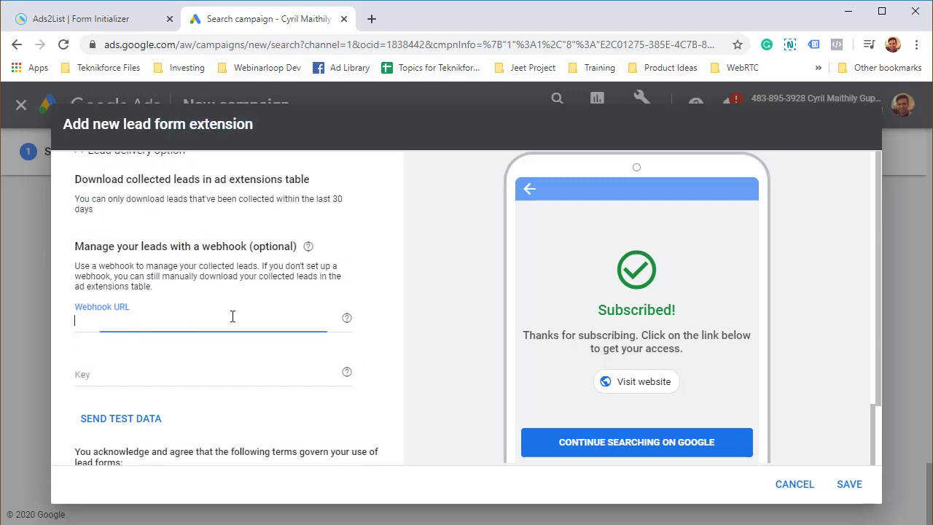
click(80, 19)
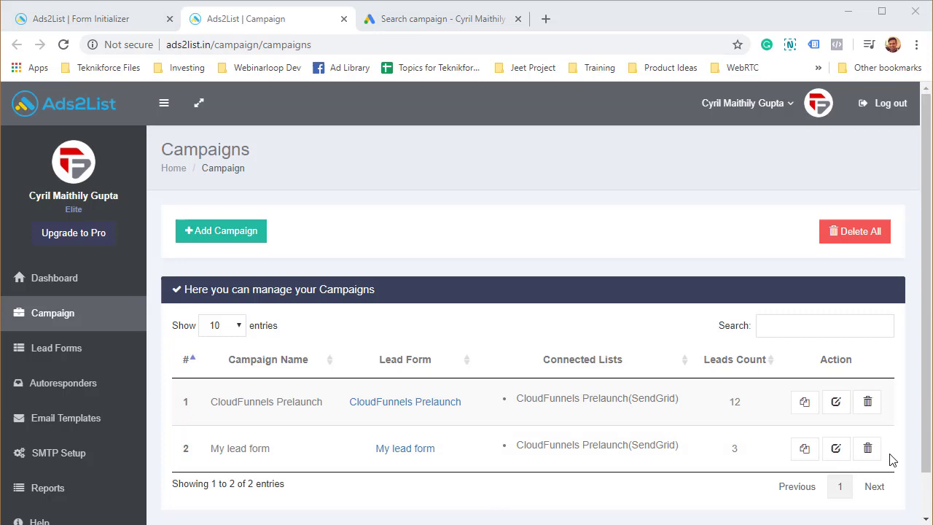
click(804, 448)
click(567, 241)
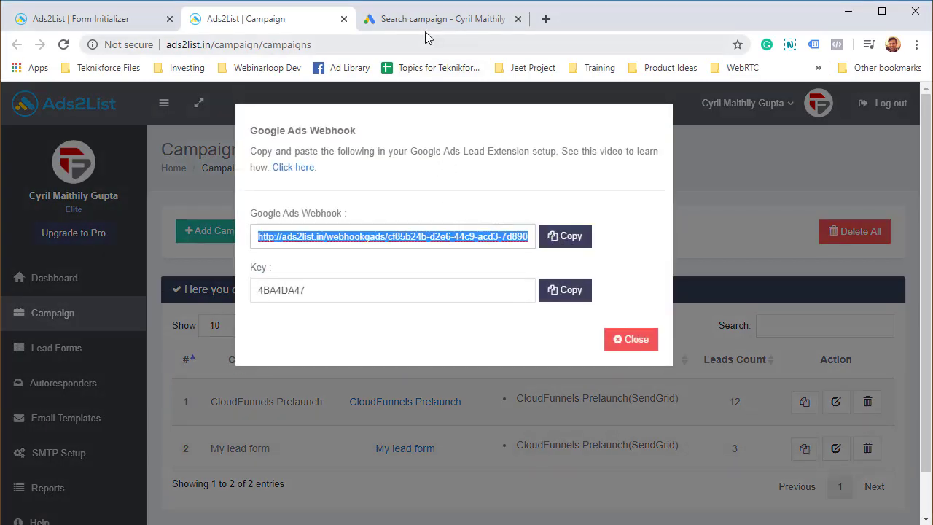
click(425, 31)
key(ctrl+v)
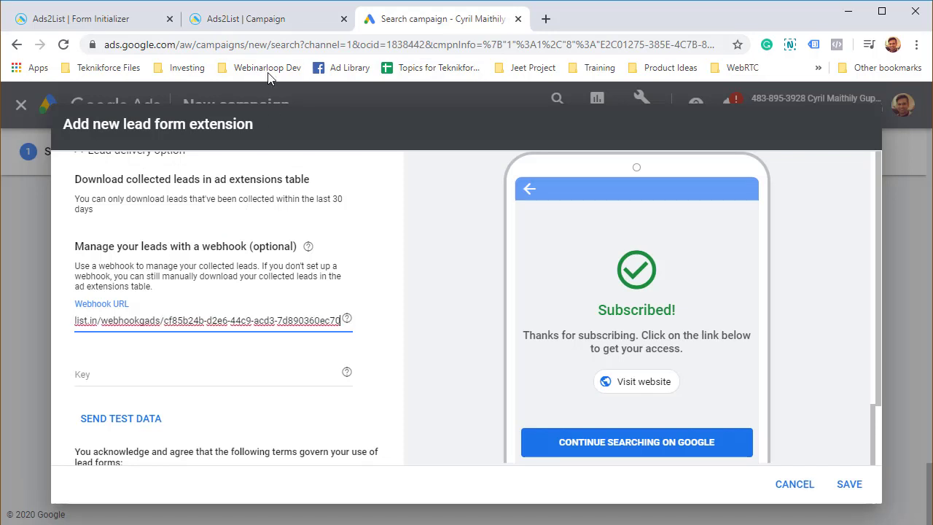
Step: Copy the webhook key from the Google Ads Webhook dialog in Ads2List and paste it as the lead form's webhook key in Google Ads
click(251, 22)
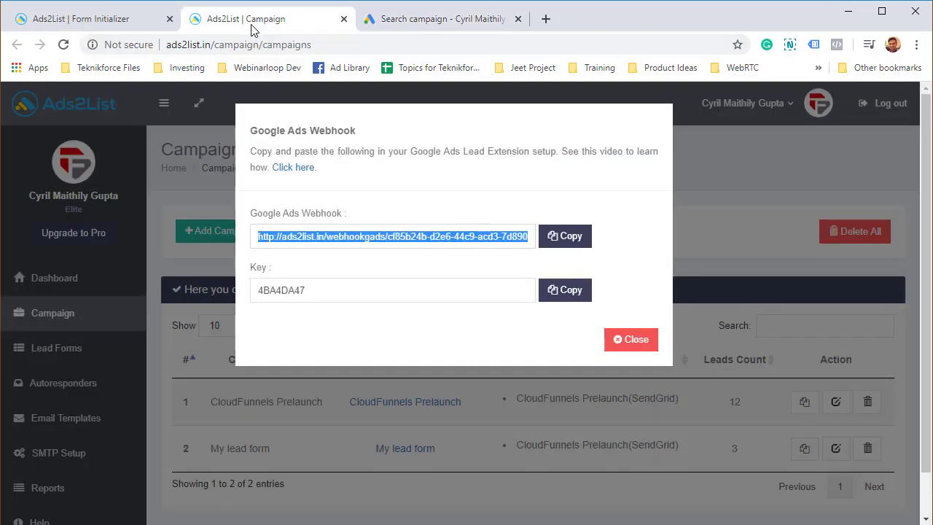
click(565, 317)
click(567, 290)
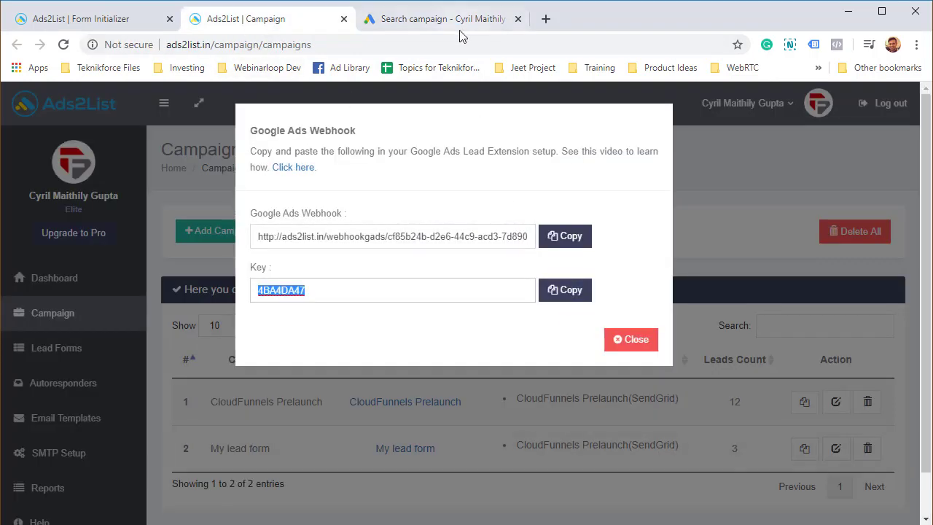
click(459, 33)
click(291, 386)
key(ctrl+v)
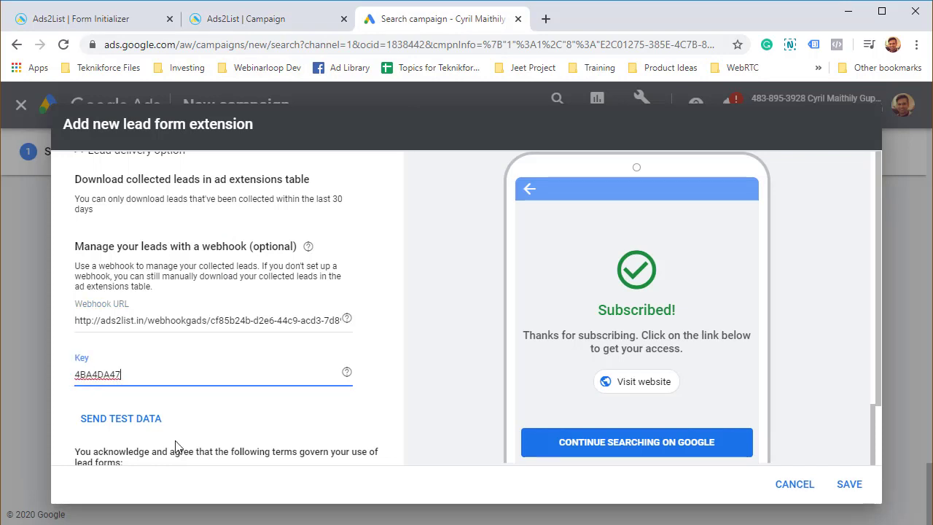
Step: Send test data to the lead form's webhook and check the delivery result
scroll(175, 446, down, 1)
click(135, 341)
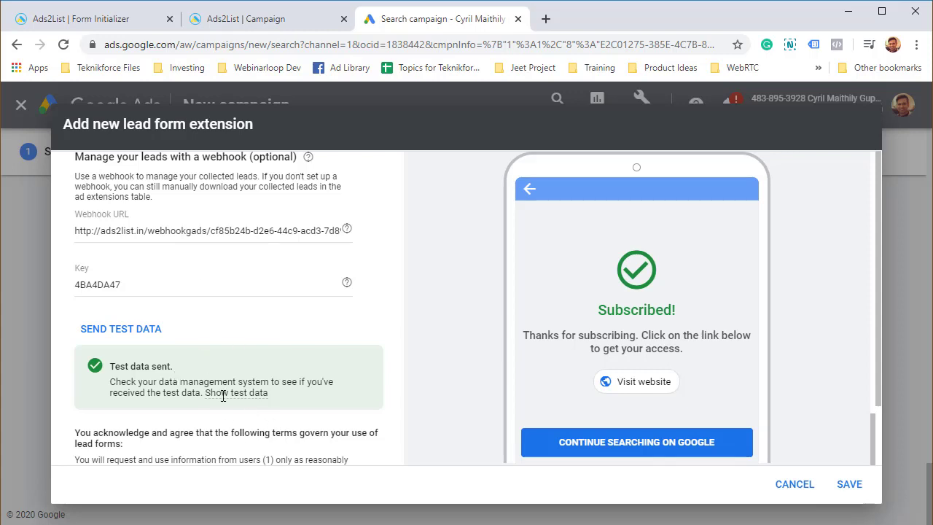
click(253, 22)
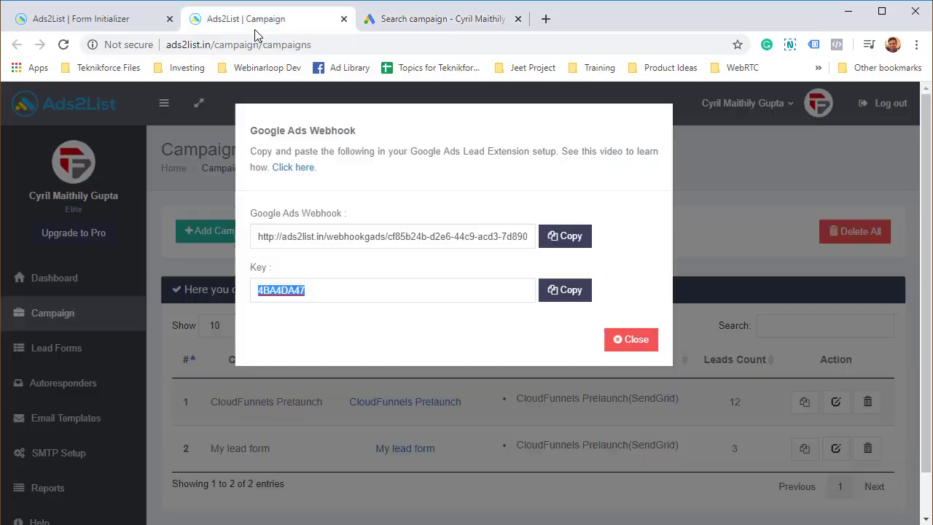
click(411, 24)
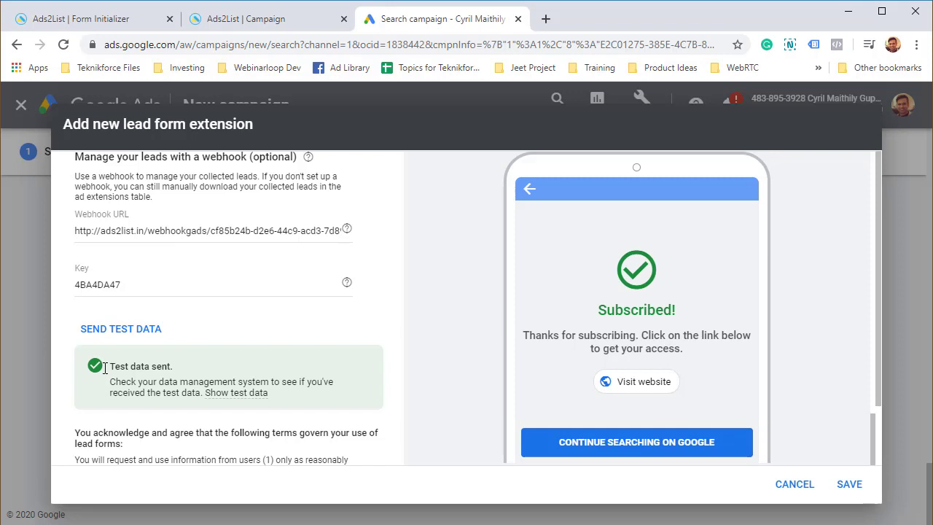
drag(105, 369, 190, 383)
click(186, 392)
Step: Insert "ss" into the last part of the webhook URL and send test data to the altered address
click(275, 230)
click(283, 231)
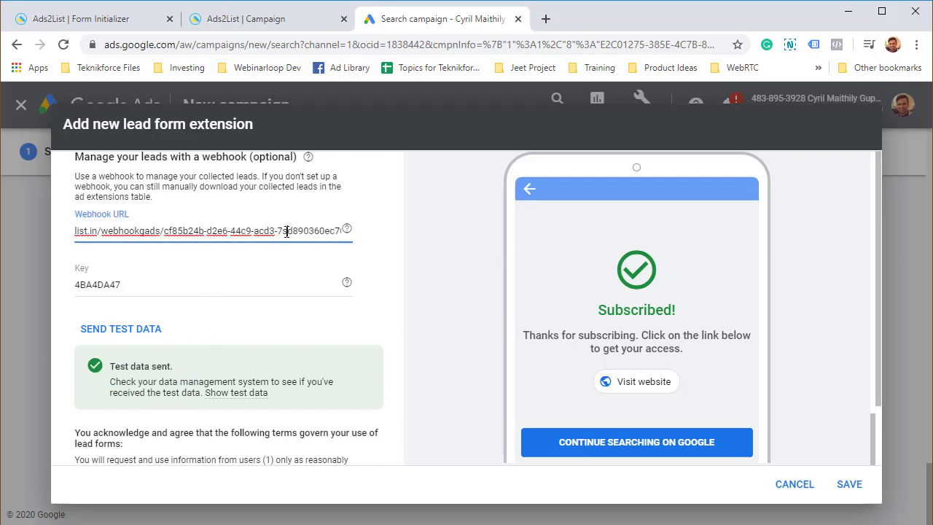
text(ss)
scroll(219, 371, down, 1)
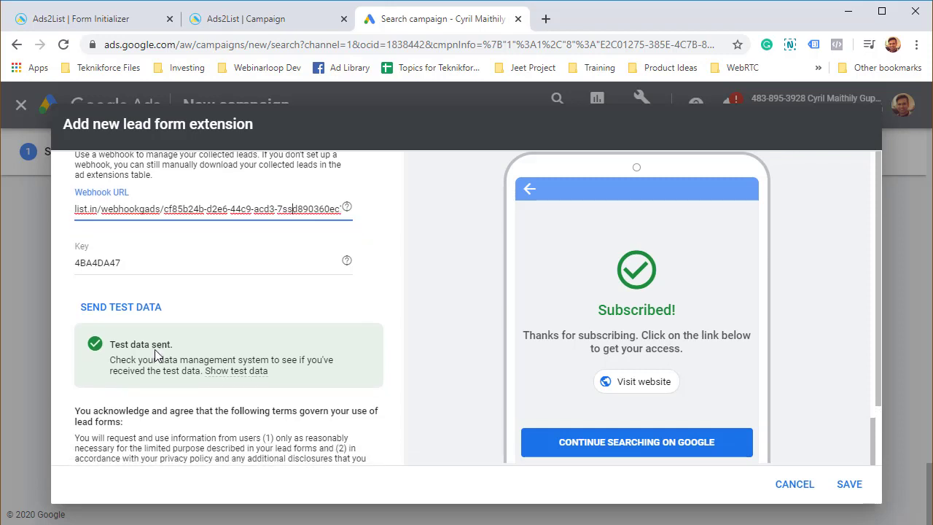
click(94, 316)
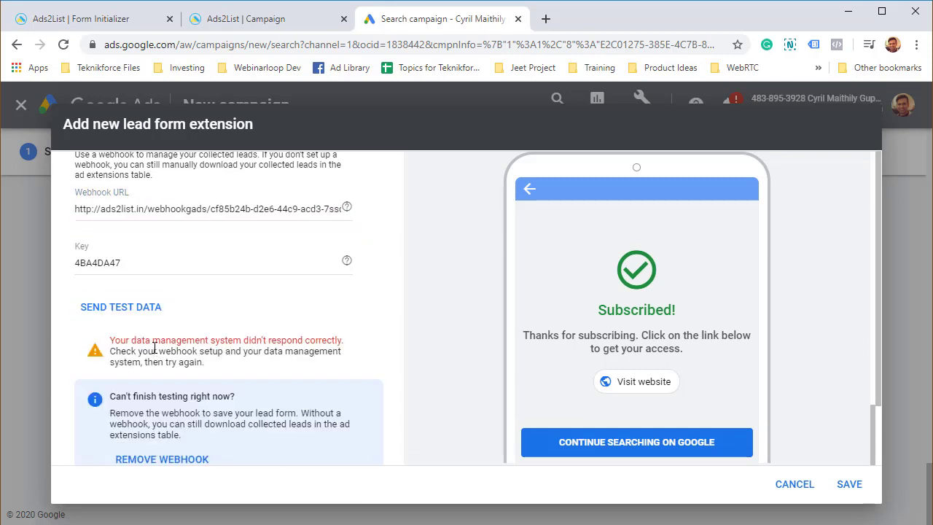
drag(155, 348, 291, 370)
click(285, 370)
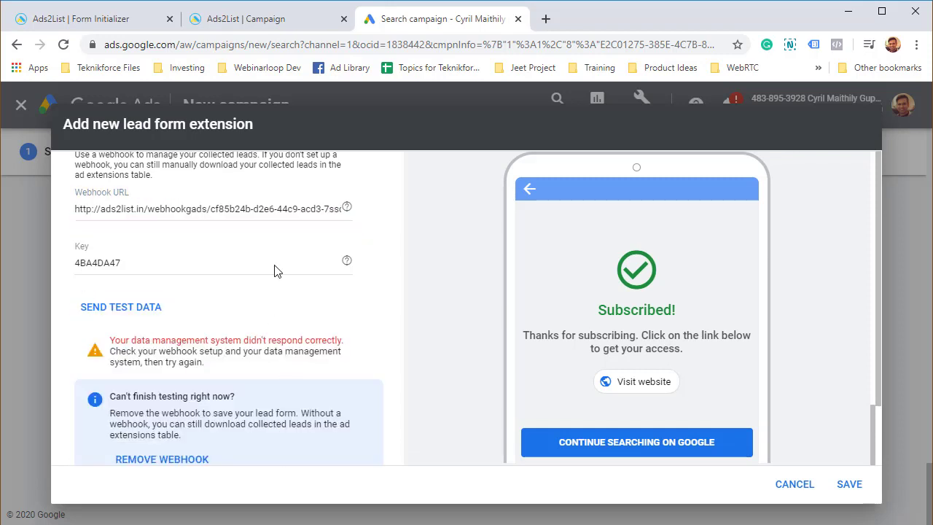
Step: Remove the extra "ss" from the webhook URL and send the test data again
click(278, 210)
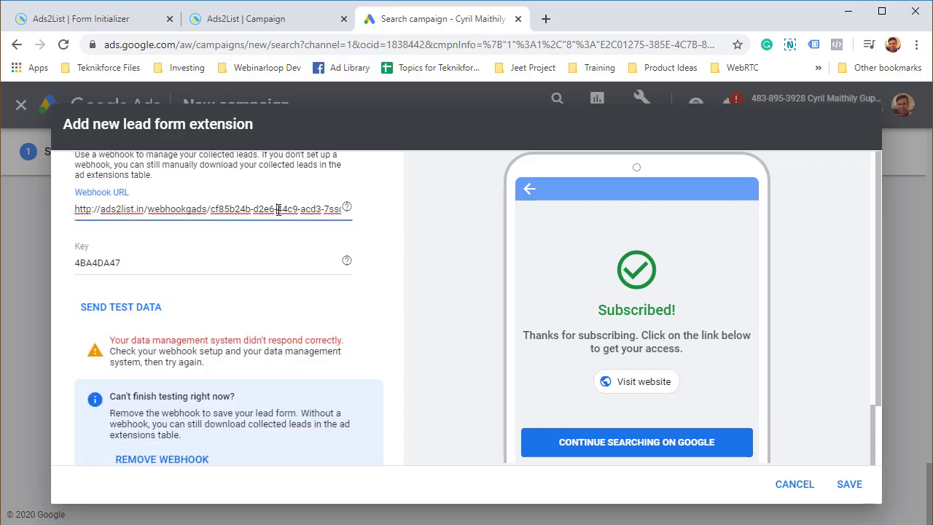
click(149, 312)
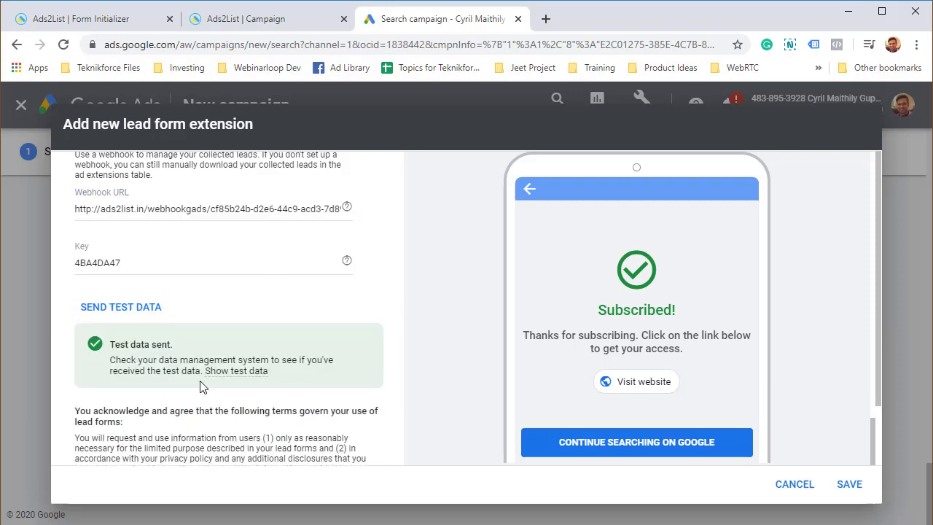
drag(140, 344, 181, 363)
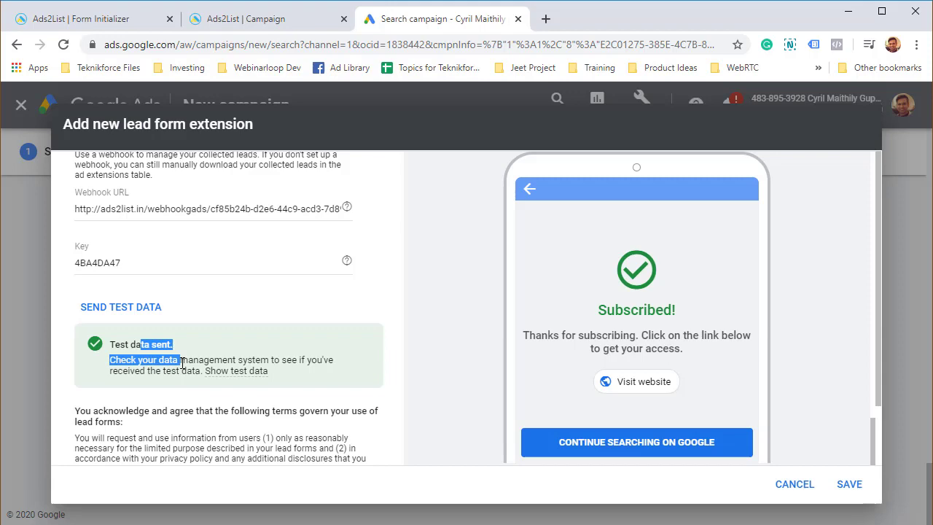
Step: Save the new lead form extension, then save the campaign settings and continue to the ad group setup
scroll(182, 363, down, 3)
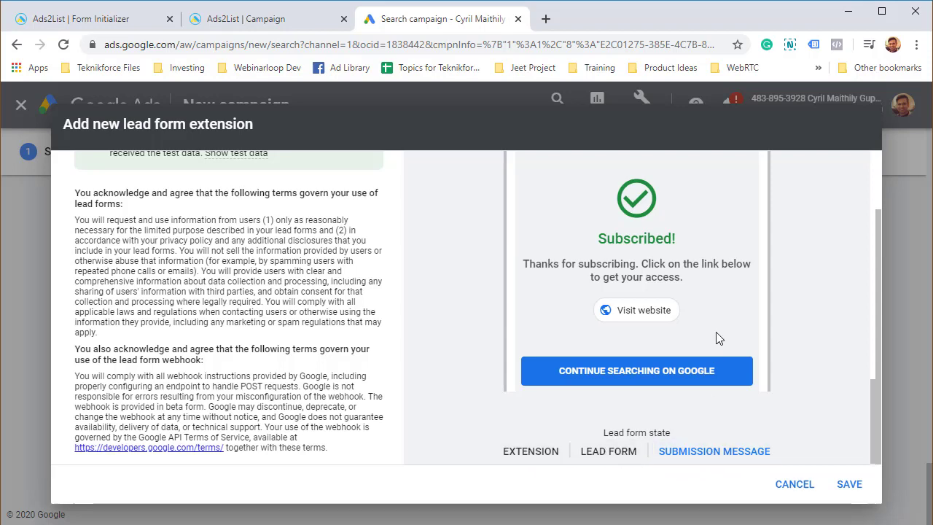
scroll(715, 331, up, 3)
scroll(716, 332, down, 3)
click(849, 484)
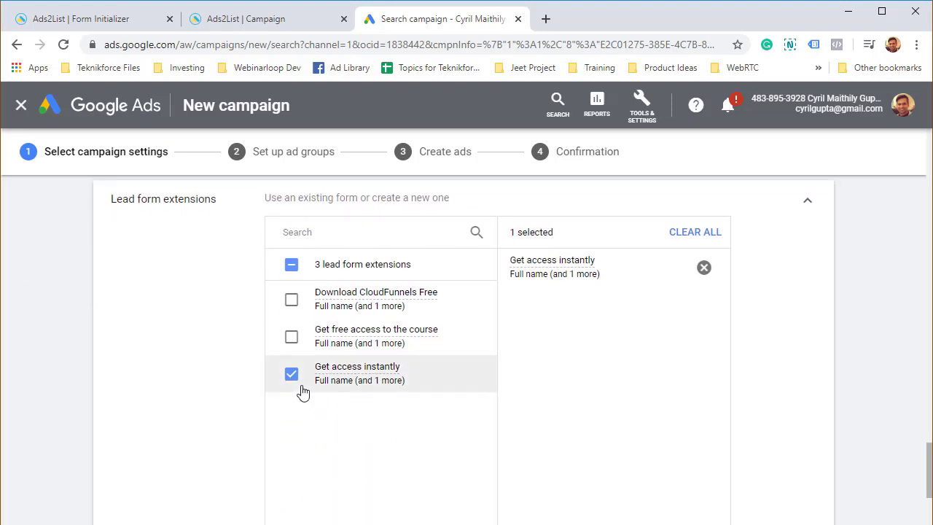
scroll(484, 374, down, 3)
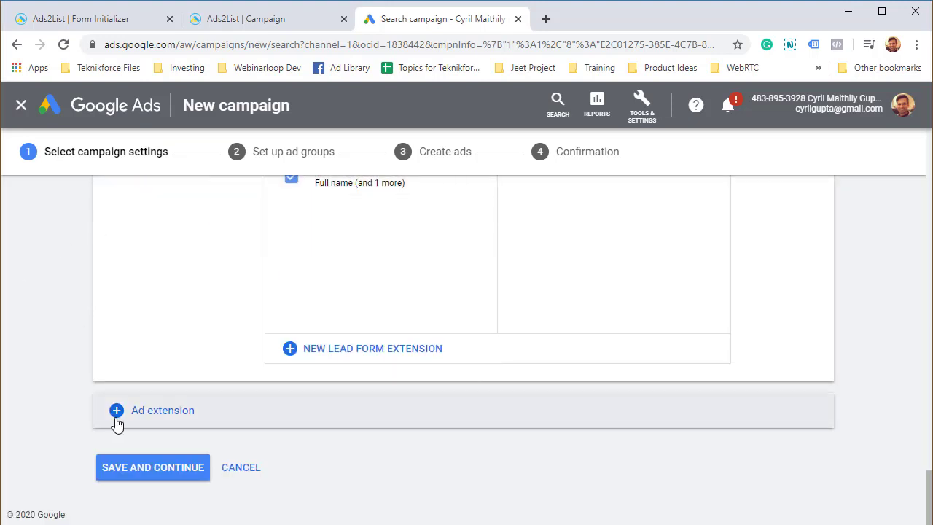
click(149, 470)
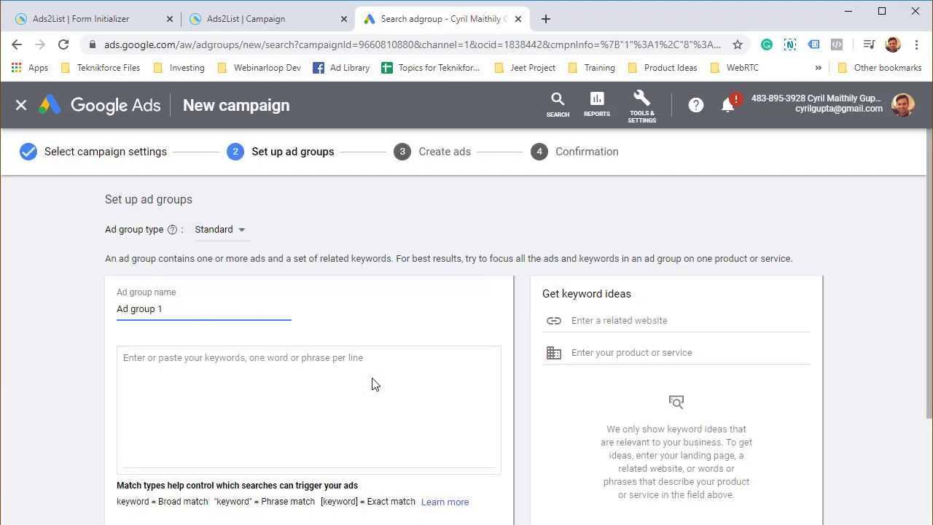
Step: Add the keyword "internet marketing" to Ad group 1, then save and continue to ad creation
click(311, 390)
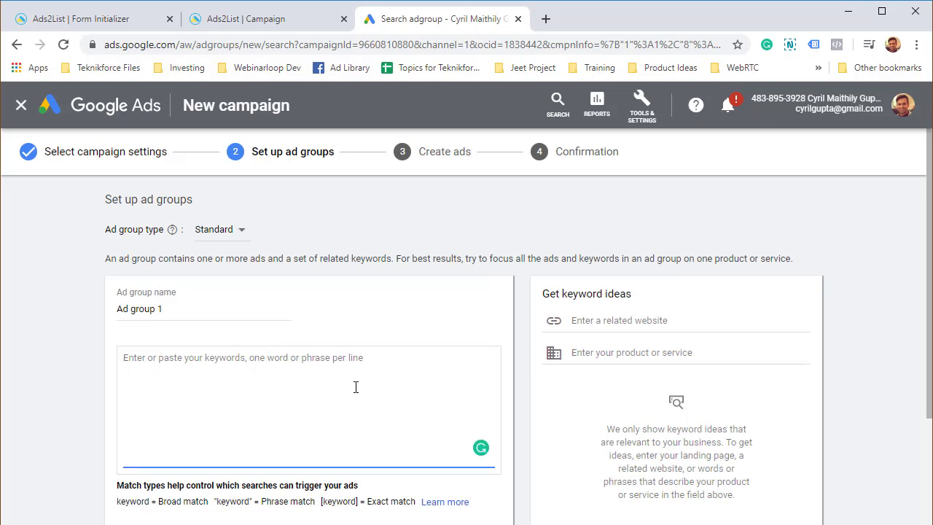
text(item)
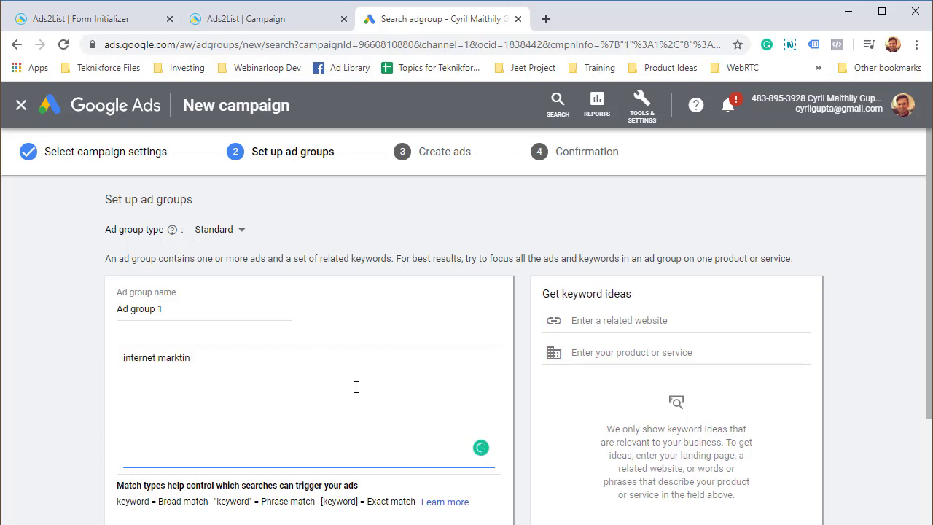
scroll(356, 387, down, 2)
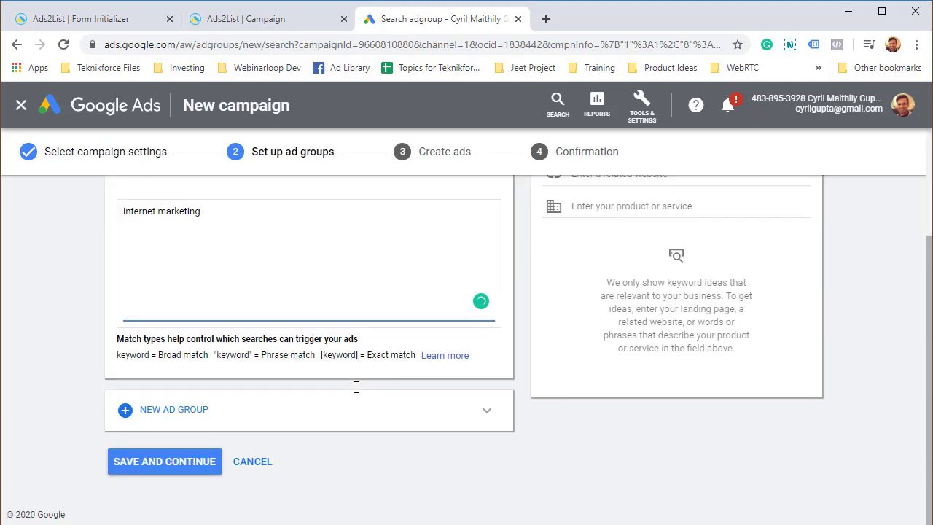
click(202, 462)
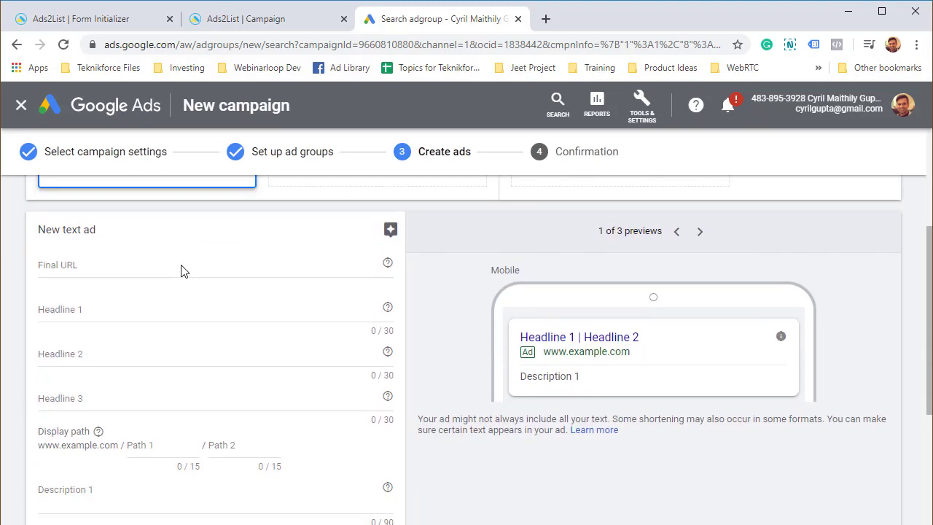
click(183, 267)
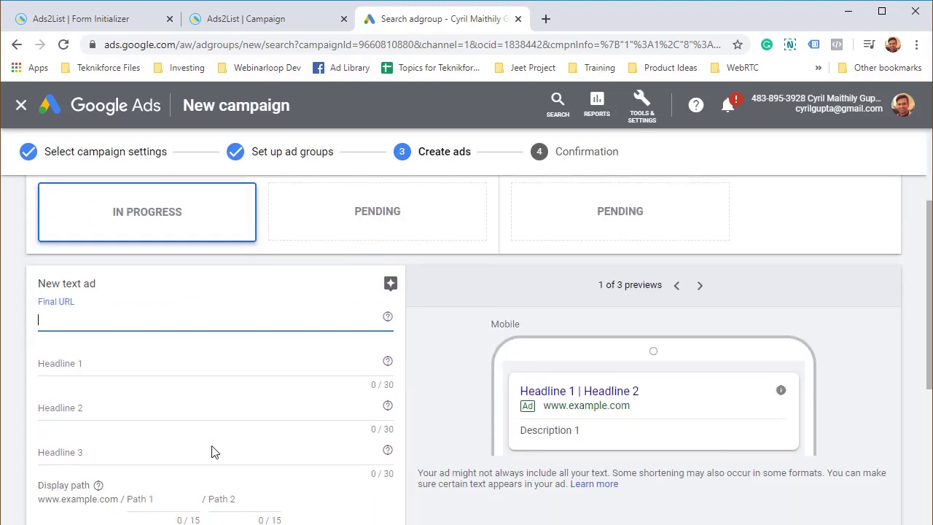
text(http://teknikforce.com)
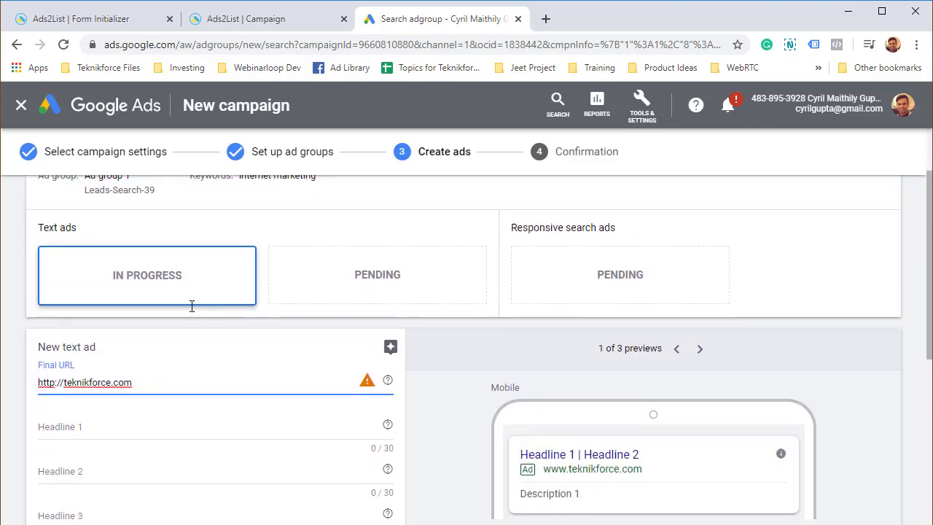
click(151, 260)
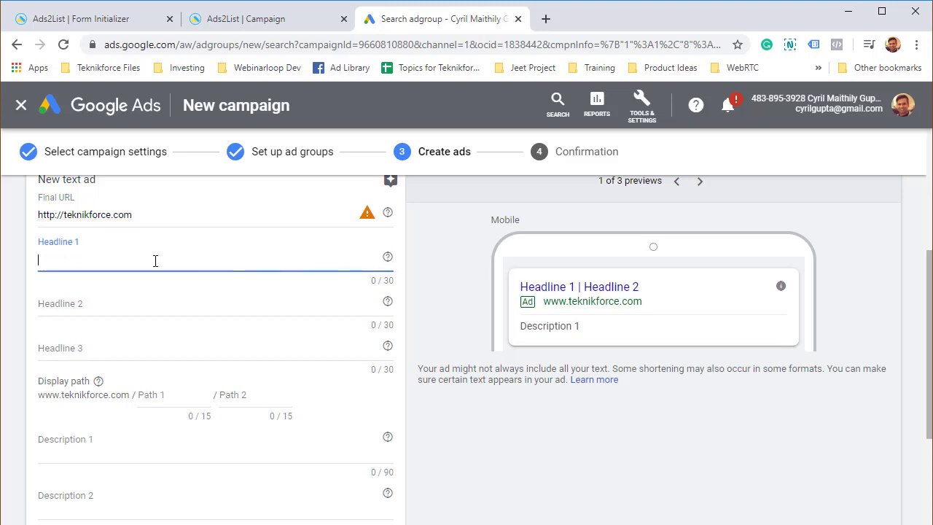
text(Want to lea)
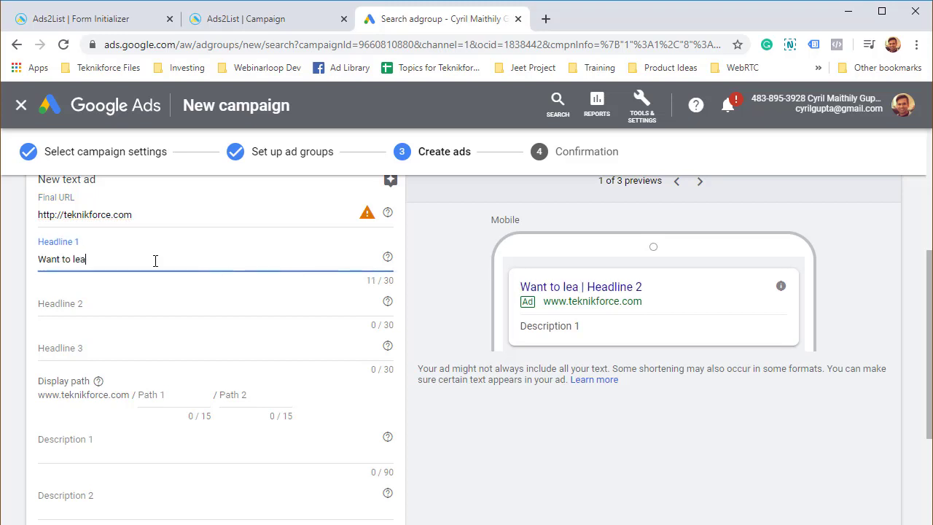
text(rn Interent M)
key(BackSpace)
key(BackSpace)
key(BackSpace)
key(BackSpace)
key(BackSpace)
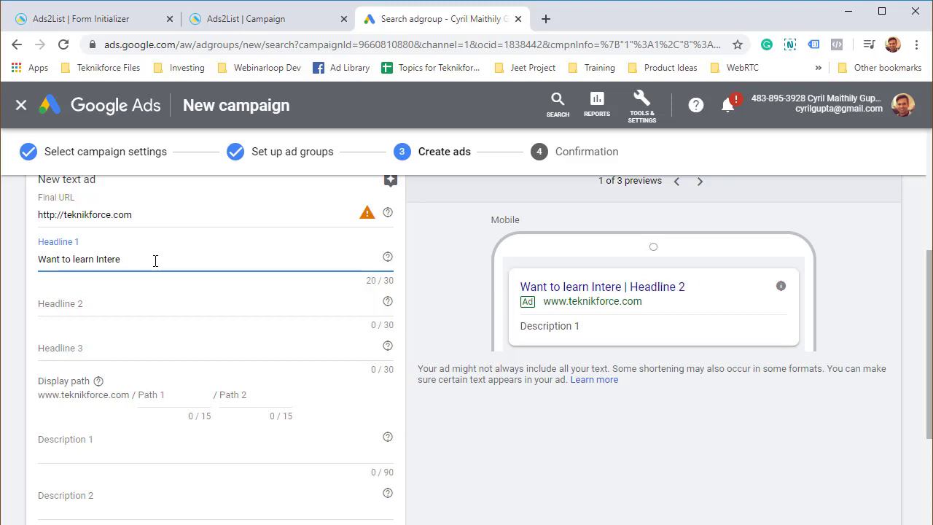
text(net Marketing?)
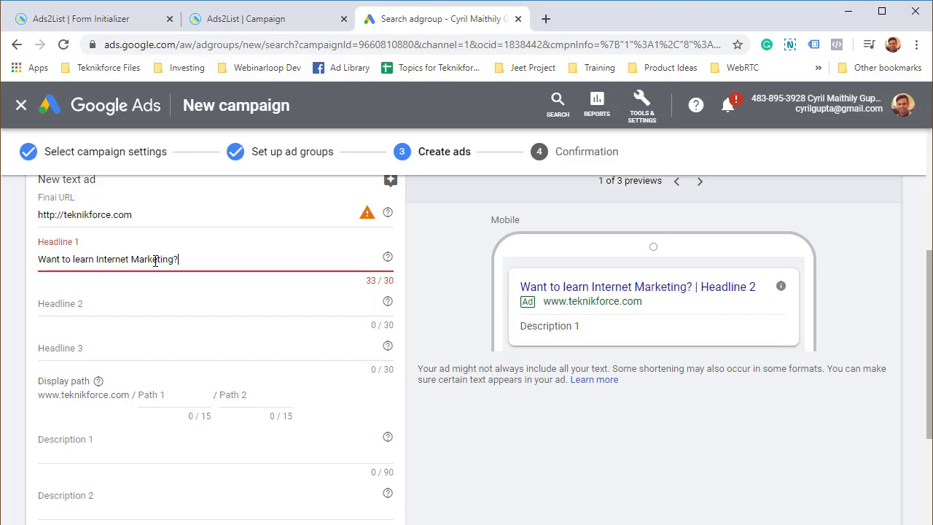
Step: Shorten Headline 1 of the text ad to "Want to learn marketing?" to fit the 30-character limit
drag(179, 259, 101, 255)
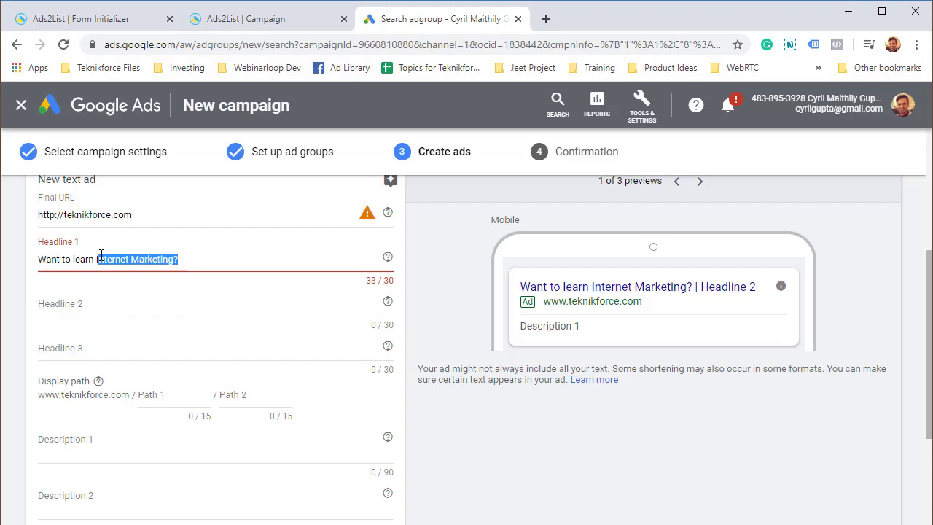
text(IM?)
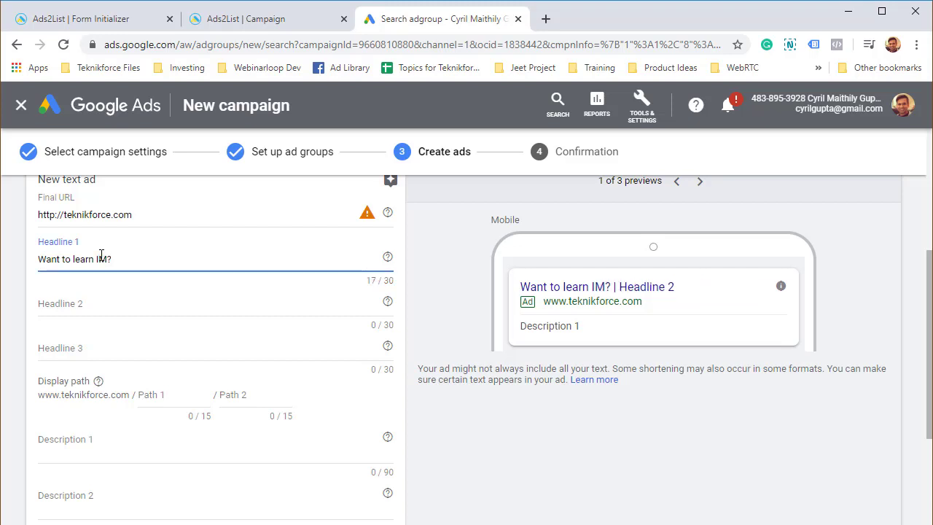
key(BackSpace)
key(BackSpace)
key(BackSpace)
text(o)
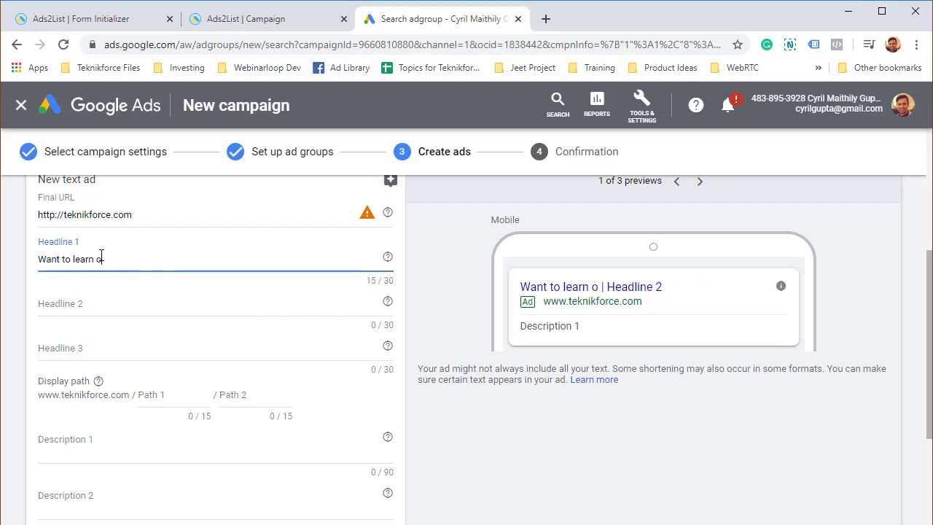
text(nline marketing?)
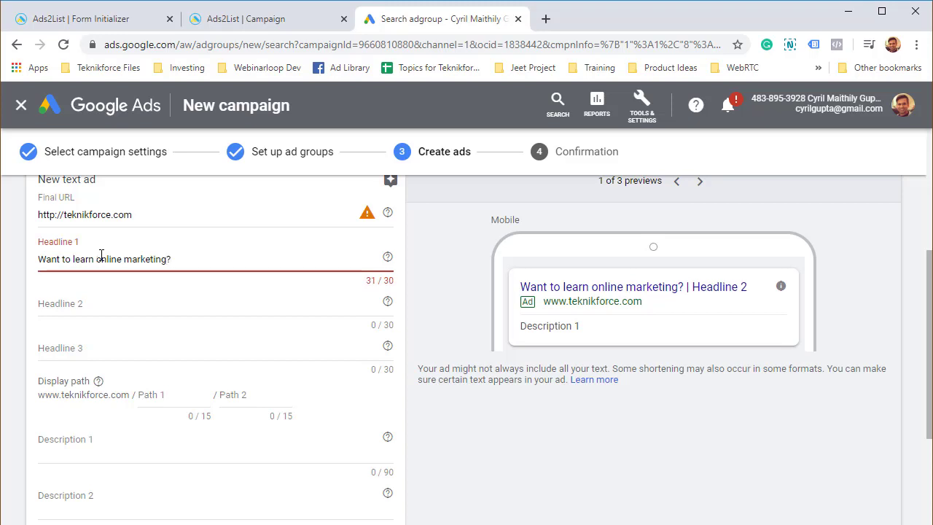
key(ctrl+shift+Left)
double_click(101, 259)
key(BackSpace)
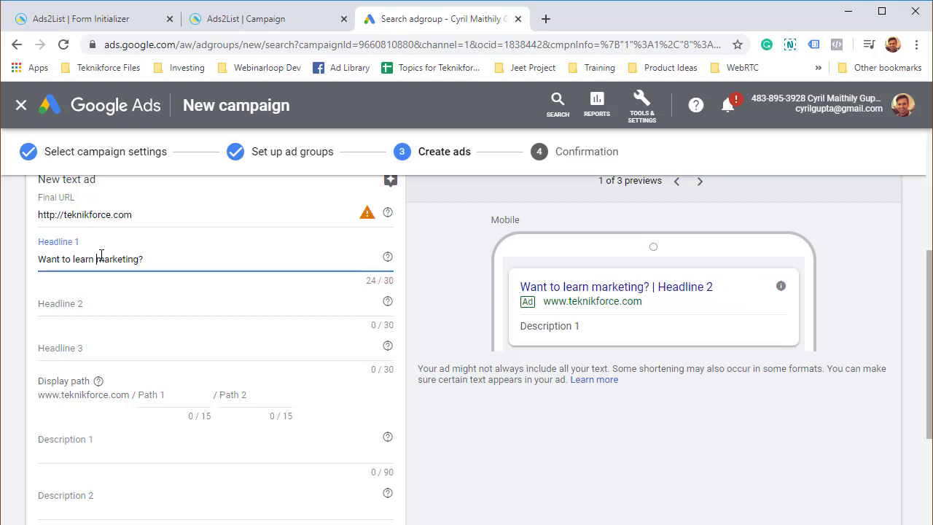
Step: Set Headline 2 of the text ad to "Learn how to sell on the net"
click(101, 301)
text(L)
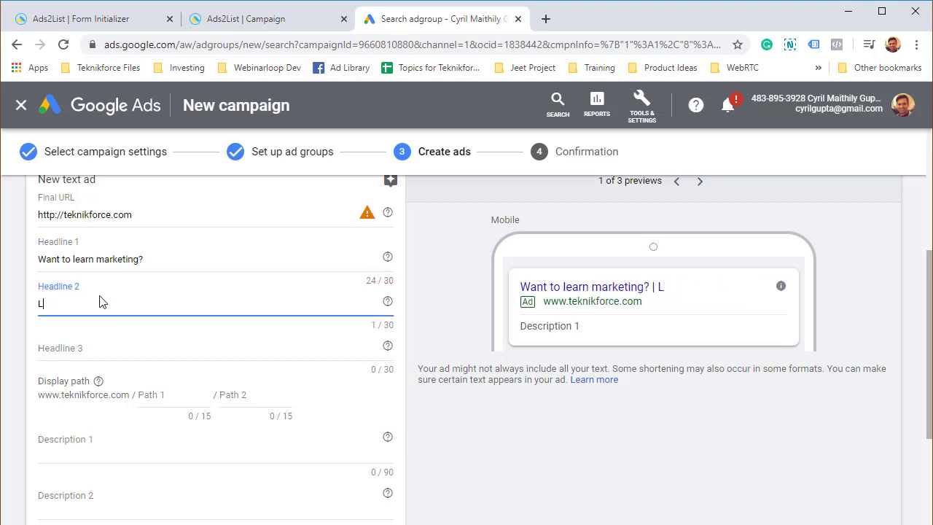
text(earn how to sell on the net)
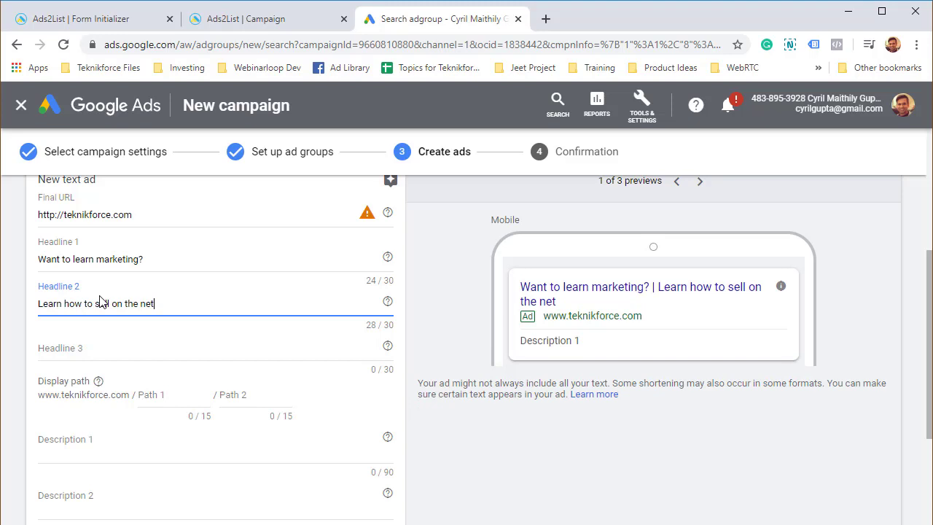
click(102, 361)
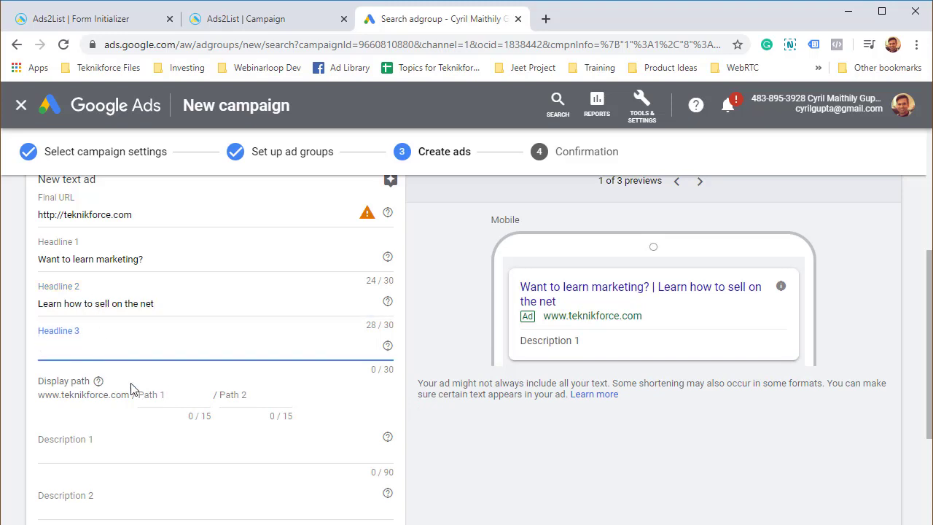
Step: Set Headline 3 of the text ad to "Sign up now for free lesson"
text(Sign up now for )
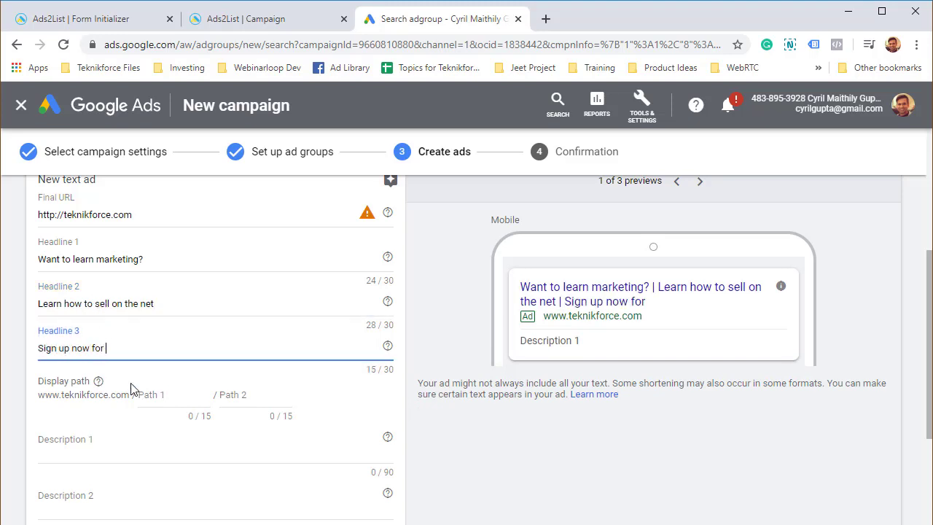
text(the frist f)
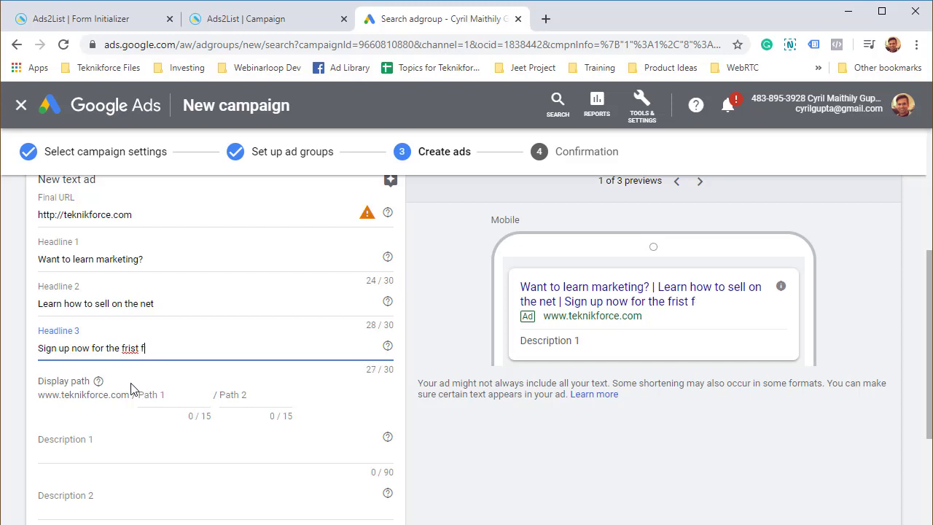
key(BackSpace)
text(st free lesson)
key(ctrl+BackSpace)
key(ctrl+BackSpace)
key(ctrl+BackSpace)
key(ctrl+BackSpace)
text(free lesson)
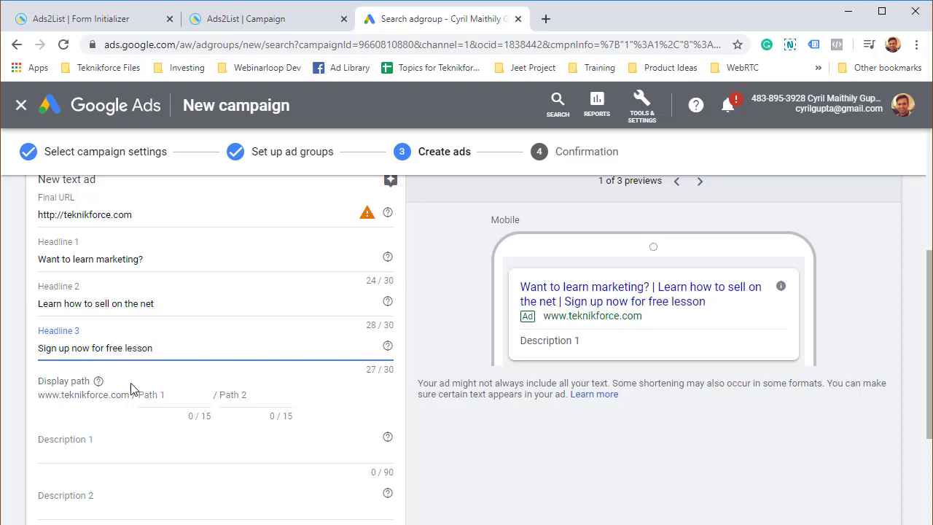
Step: Set Description 1 of the text ad to "Learn internet marketing from the real experts"
scroll(132, 389, down, 2)
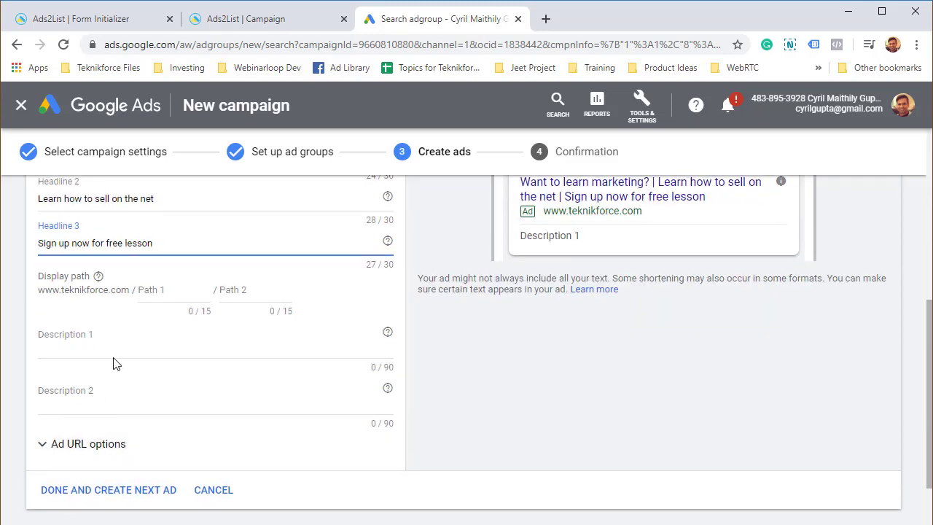
click(114, 360)
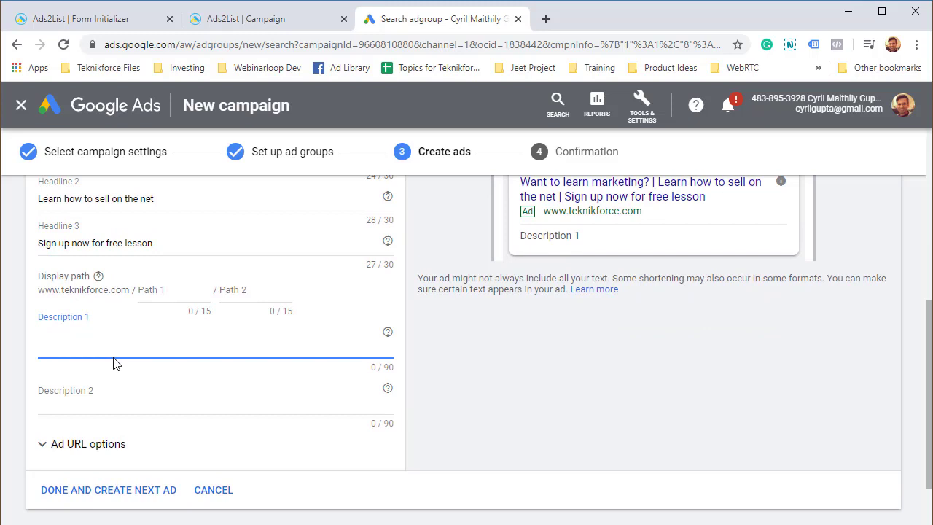
text(Learn)
text(conten)
key(BackSpace)
key(BackSpace)
key(BackSpace)
key(BackSpace)
key(BackSpace)
key(BackSpace)
text(inter)
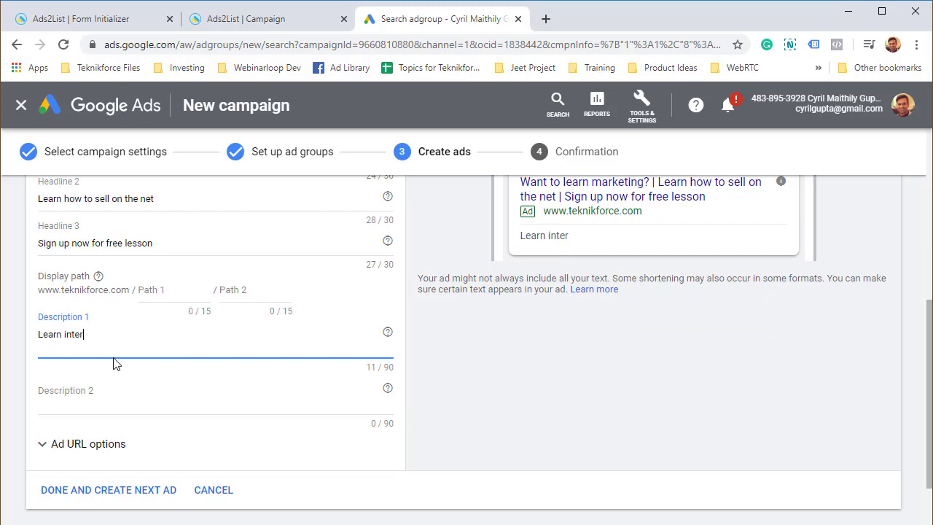
text(net marketing from the)
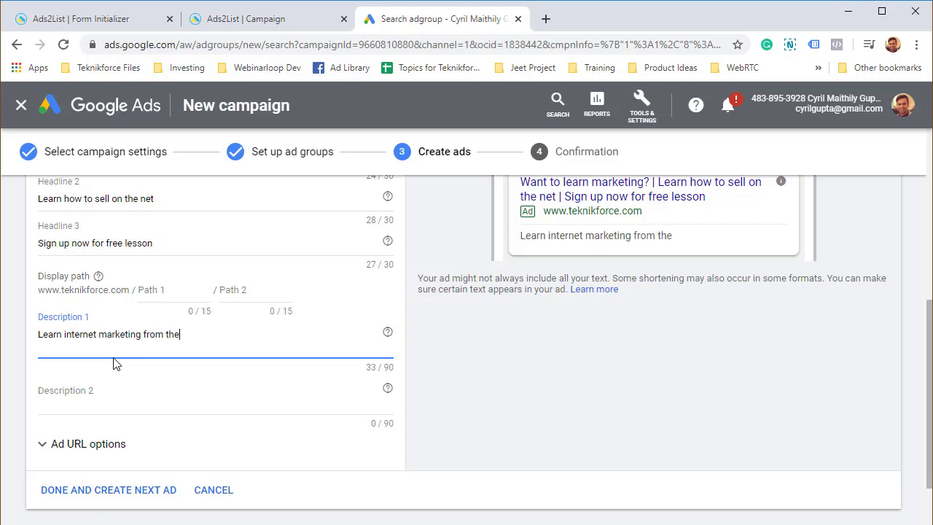
text( er)
key(BackSpace)
key(BackSpace)
text(real experts)
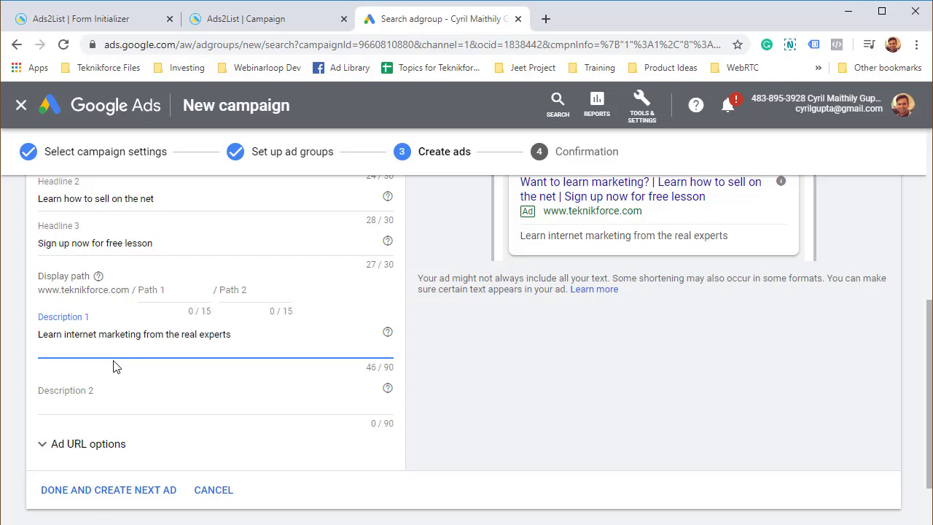
Step: Set Description 2 of the text ad to "Sign up and get access the course instantly"
click(119, 403)
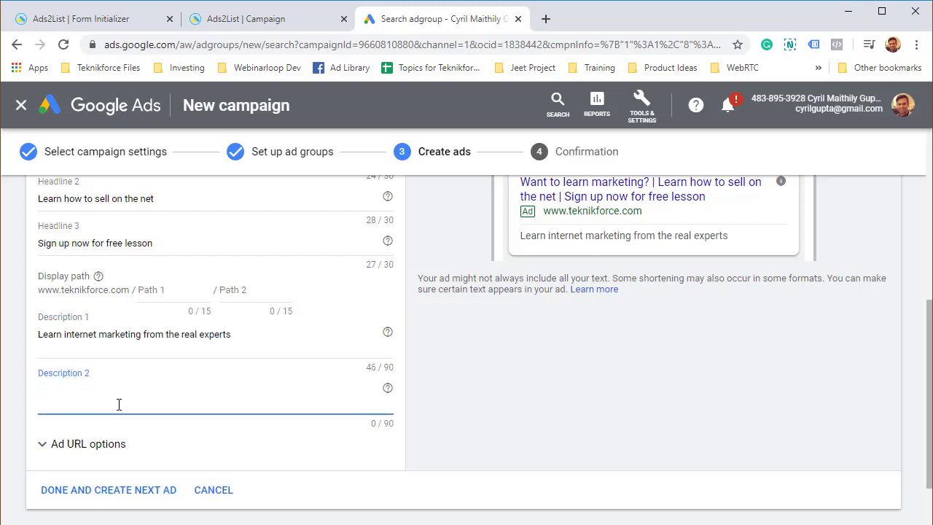
key(BackSpace)
text(Sign up instantly a)
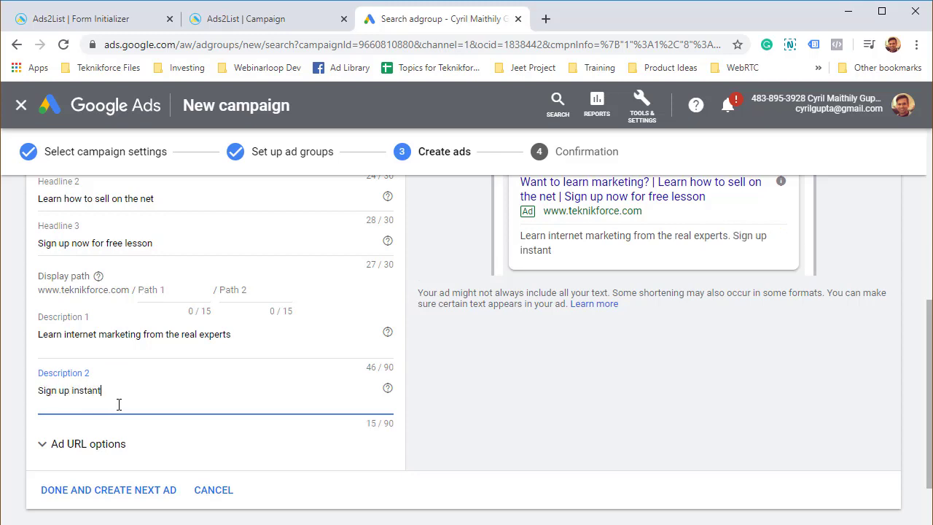
key(BackSpace)
key(BackSpace)
key(ctrl+BackSpace)
text(and get access the course intnatly)
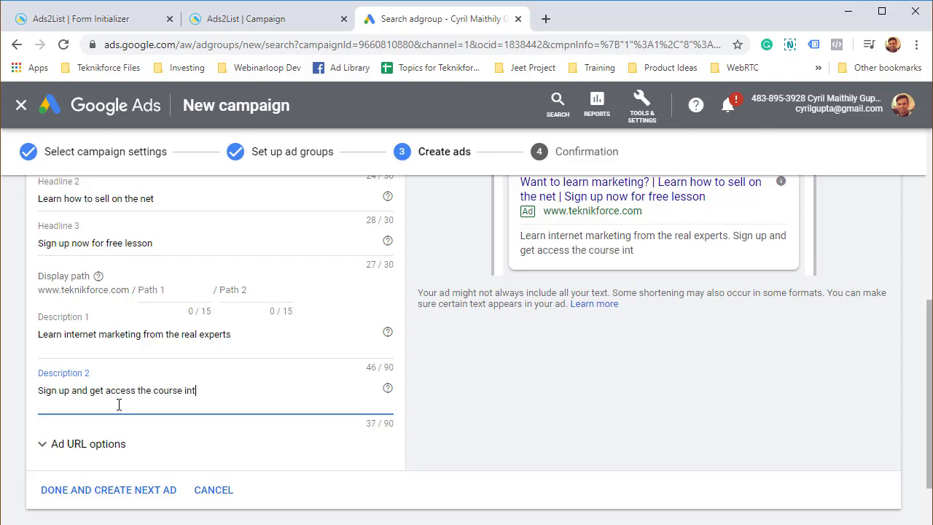
key(BackSpace)
key(BackSpace)
key(BackSpace)
key(BackSpace)
key(BackSpace)
key(BackSpace)
text(stnatly)
key(BackSpace)
key(BackSpace)
key(BackSpace)
key(BackSpace)
key(BackSpace)
text(antly)
Step: Save the completed text ad and continue through the confirmation to the new campaign
scroll(117, 403, down, 2)
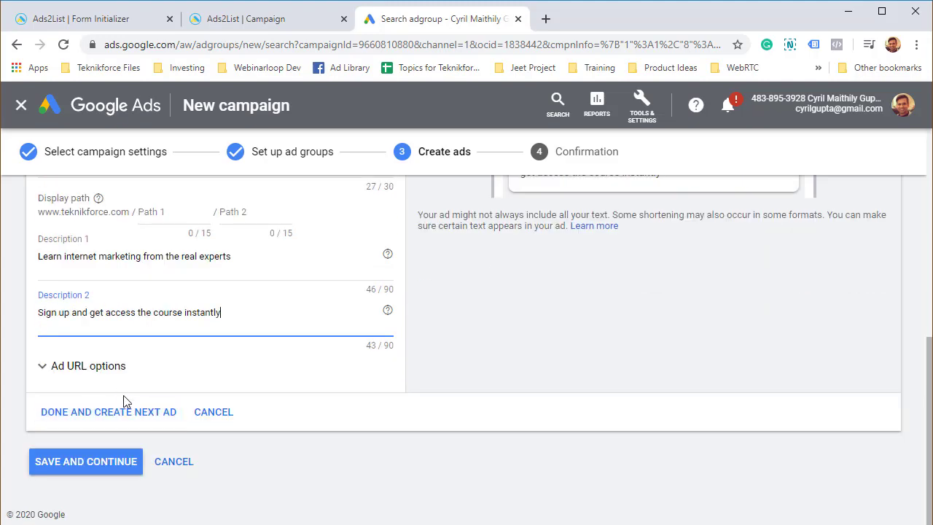
click(105, 473)
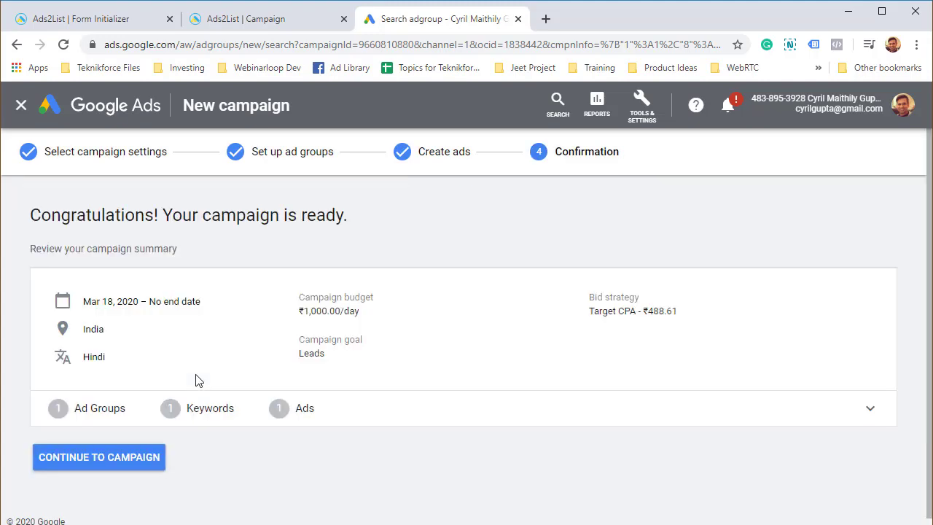
click(141, 450)
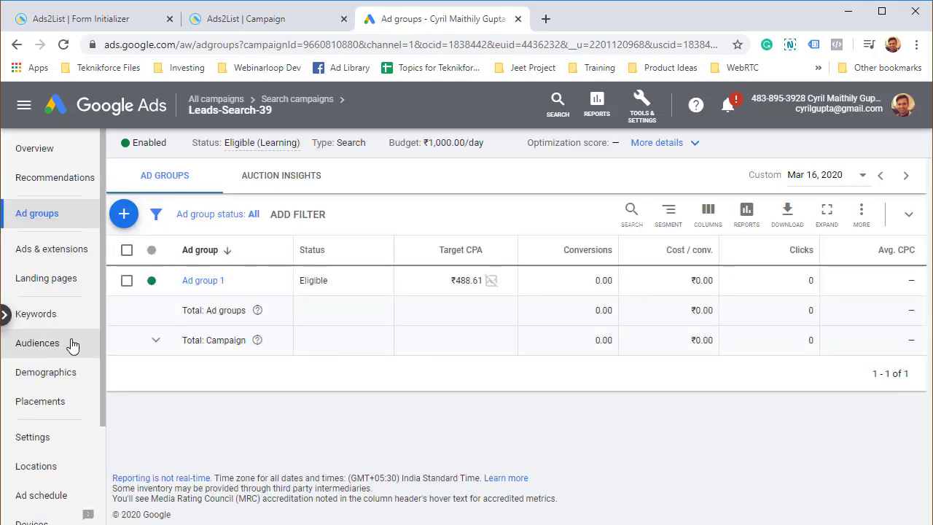
Step: View the campaign's ads, then its extensions, to check the lead form extension's details and status
scroll(75, 441, down, 2)
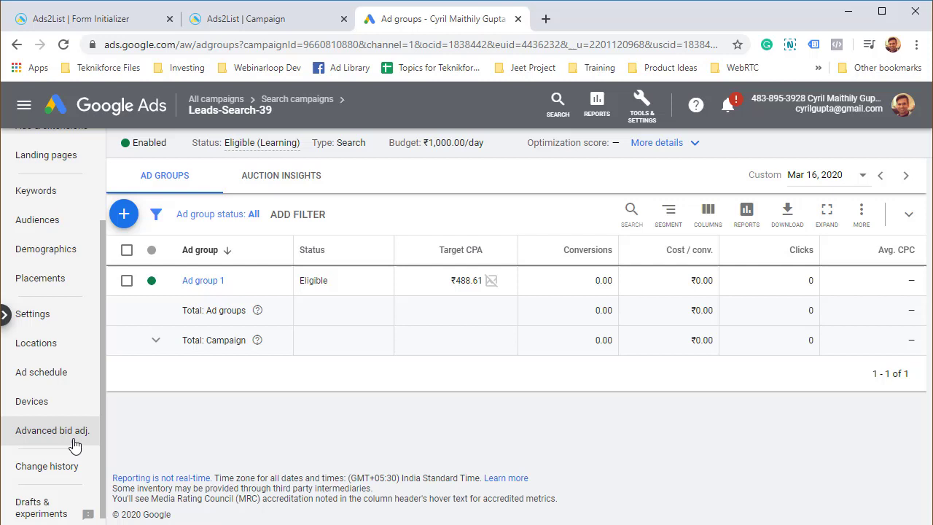
scroll(73, 452, up, 3)
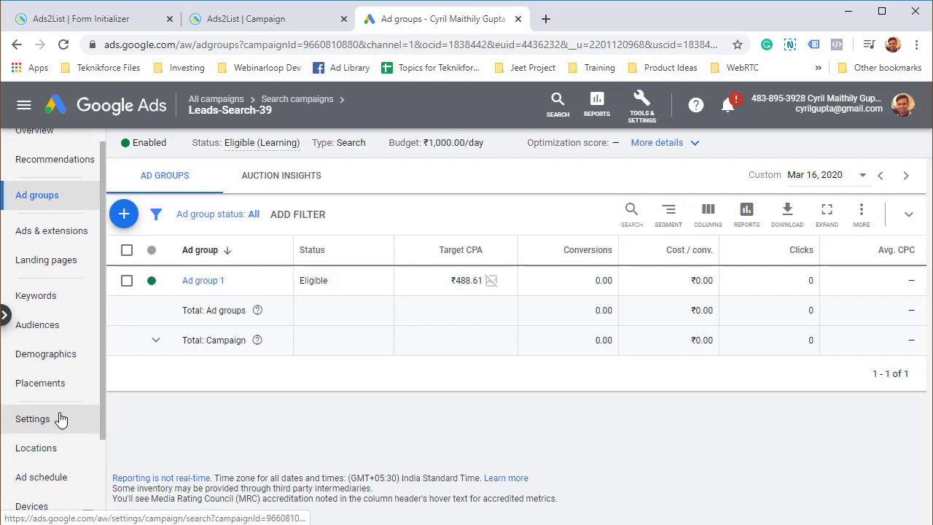
click(55, 243)
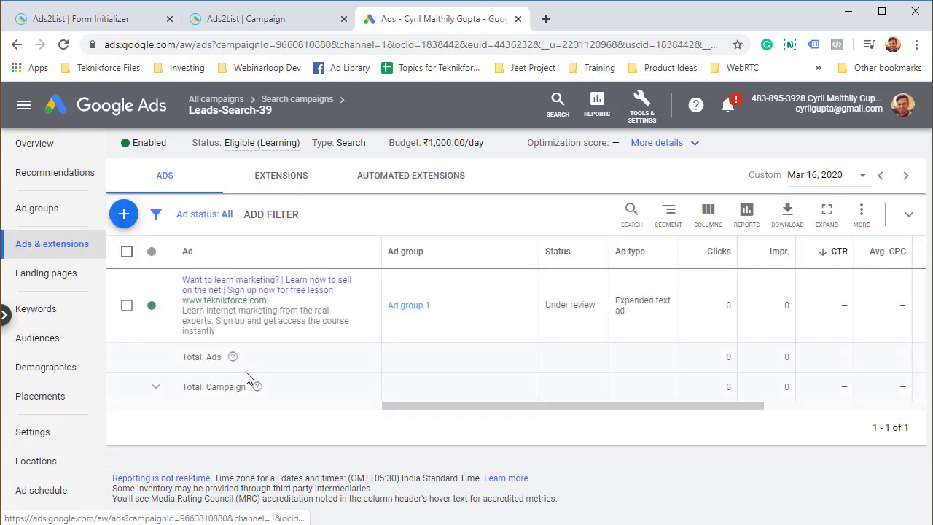
click(277, 176)
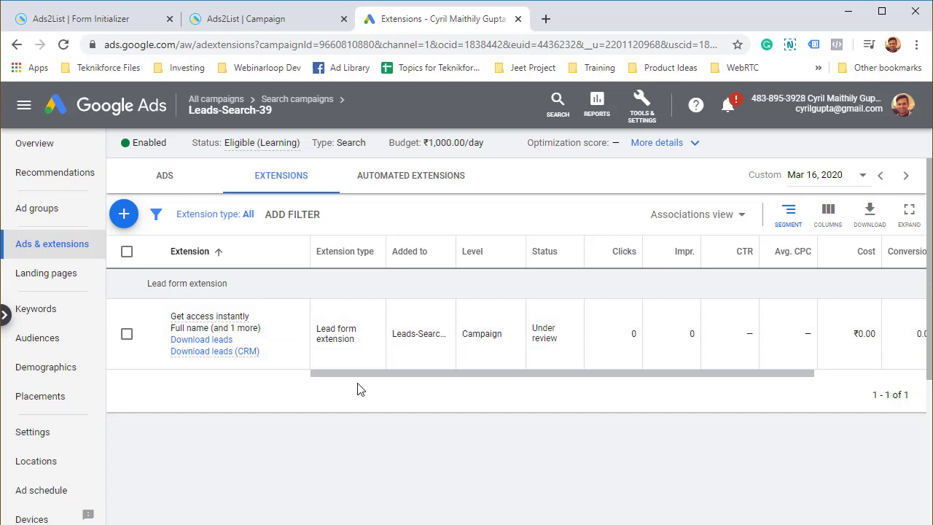
drag(367, 381, 402, 376)
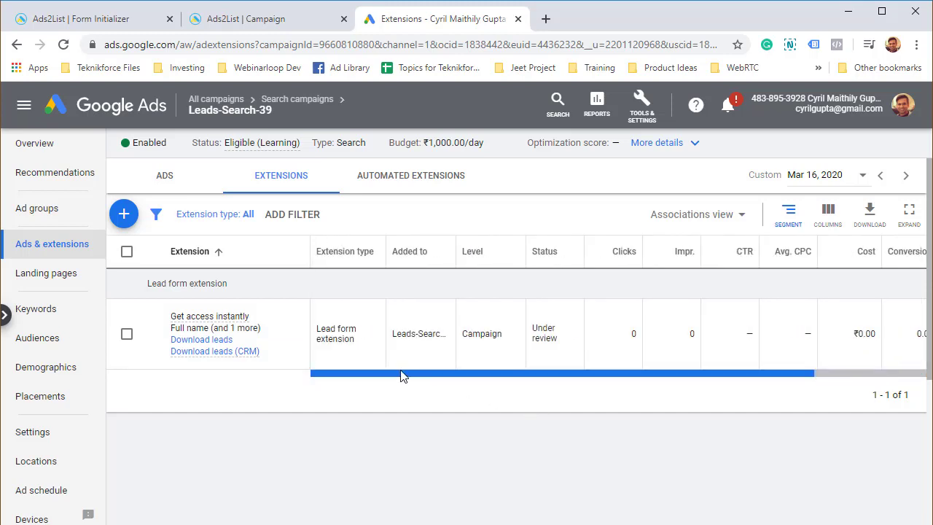